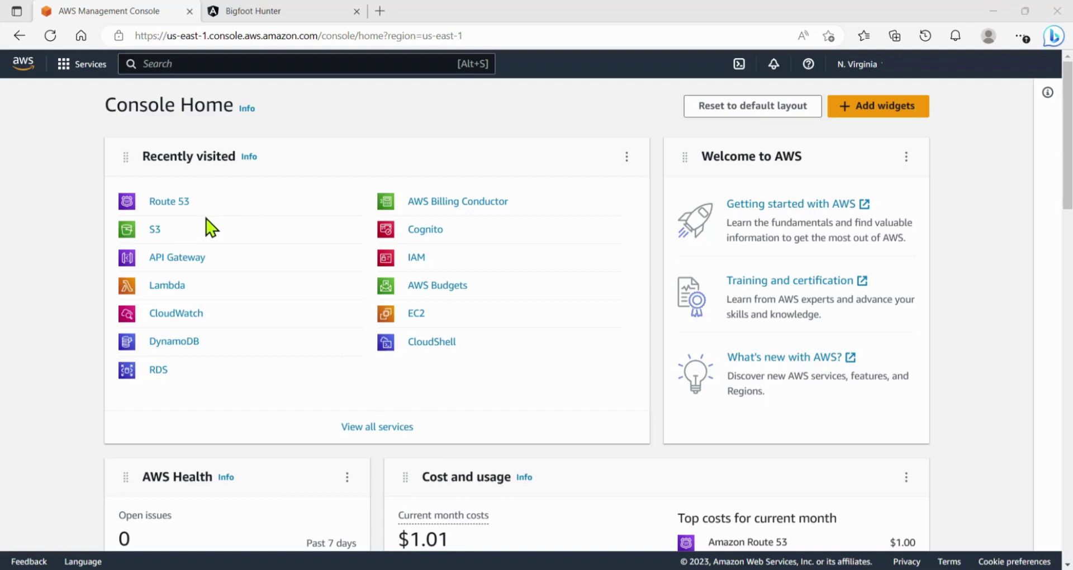
Open the Route 53 dashboard and review its domain registration section and the bigfoot-sightings.org registration notification.
left_click(170, 204)
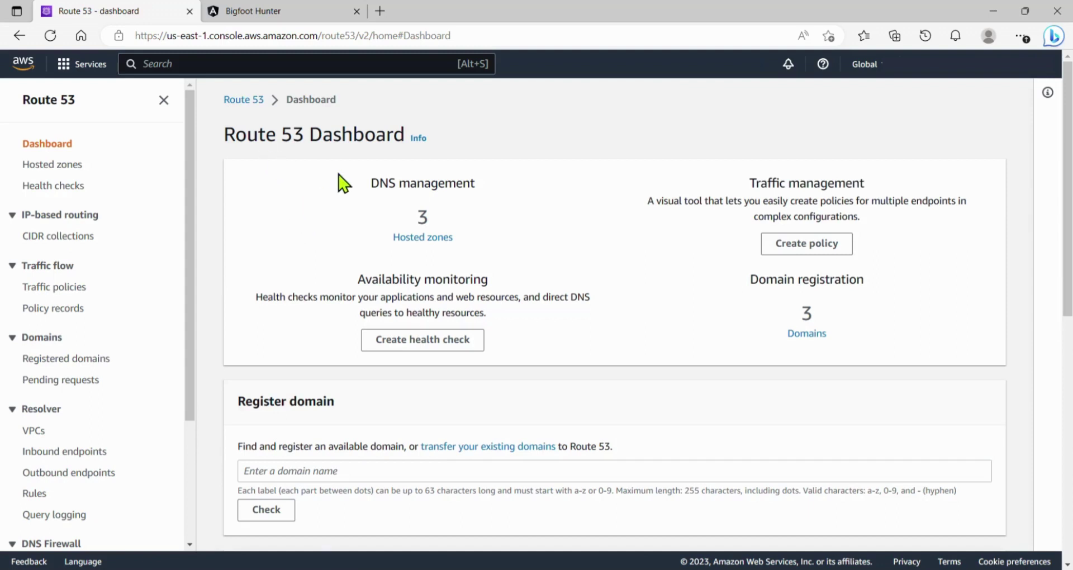
scroll(343, 183, "down", 3)
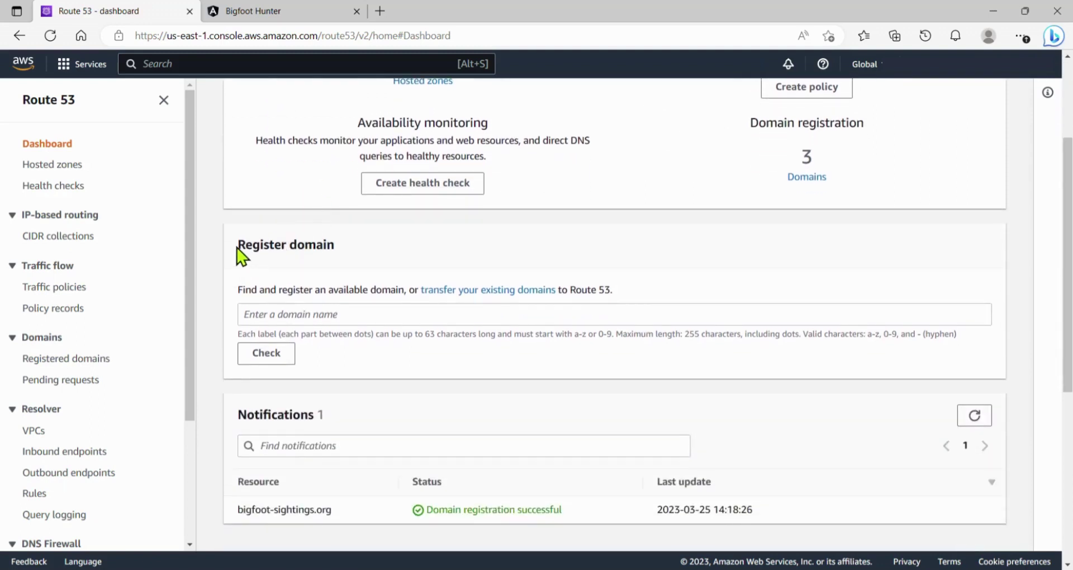
left_click_drag(238, 252, 345, 257)
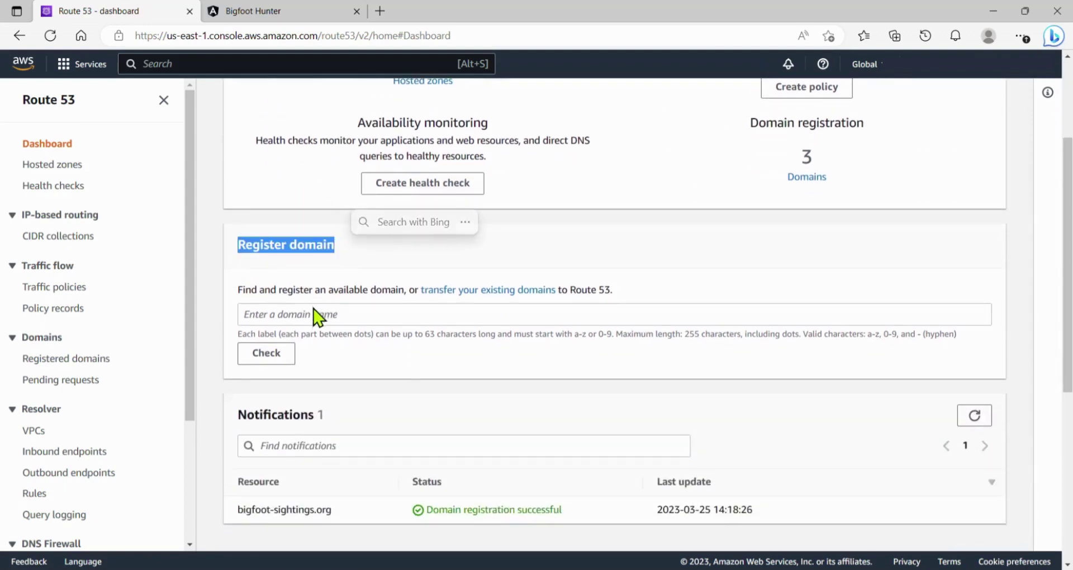
scroll(328, 316, "down", 2)
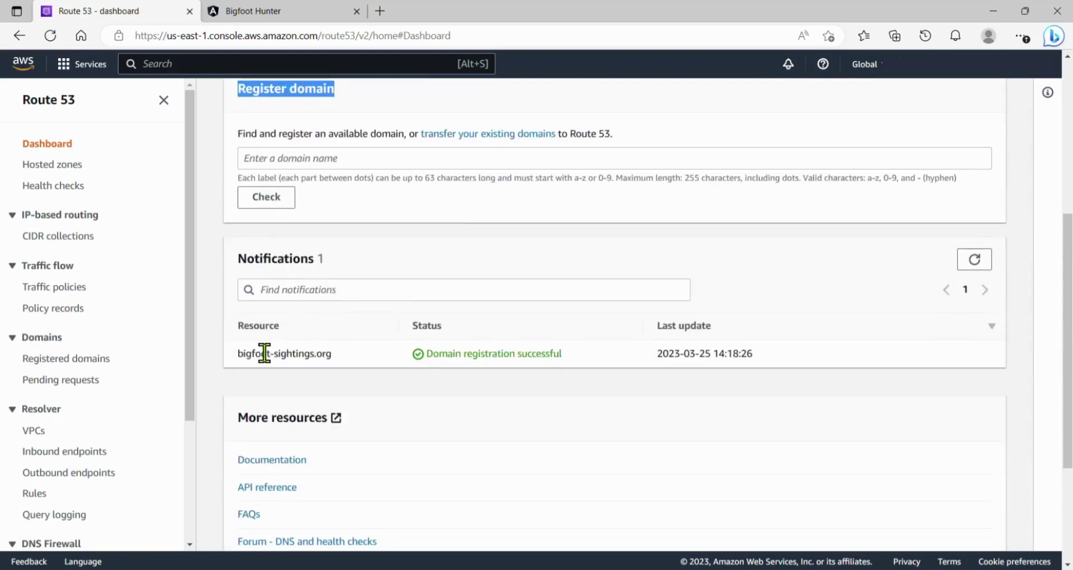
left_click_drag(237, 353, 361, 357)
scroll(369, 302, "up", 4)
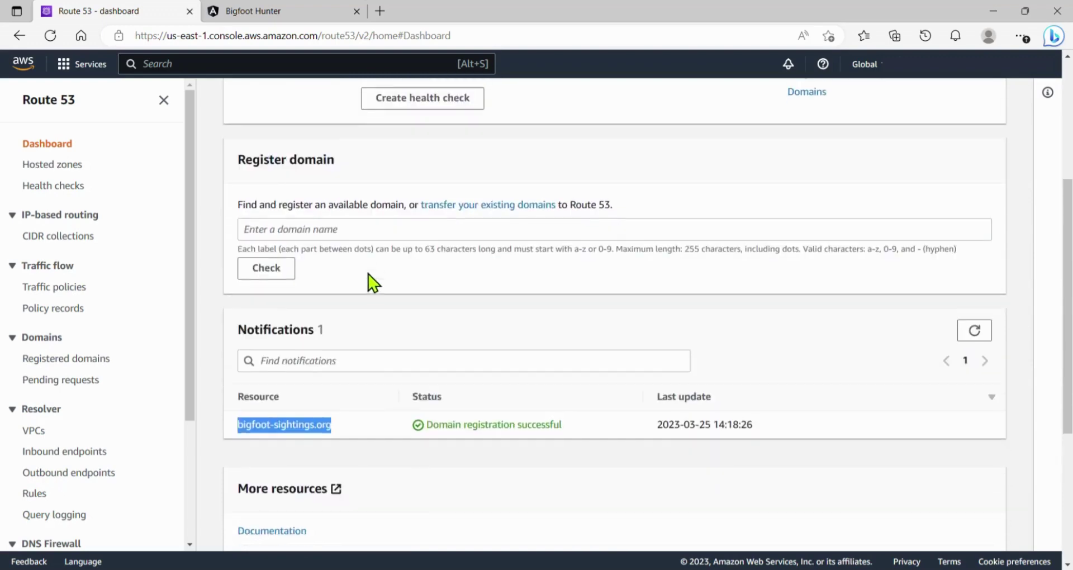
scroll(340, 393, "down", 1)
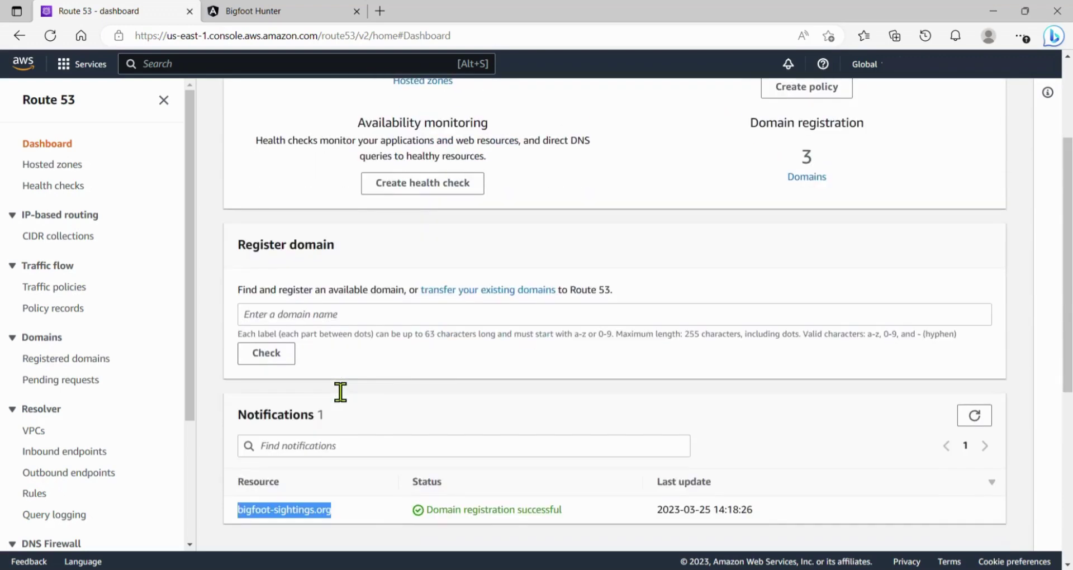
Check the availability of the domain name bigfoot-sightings for registration.
left_click(324, 314)
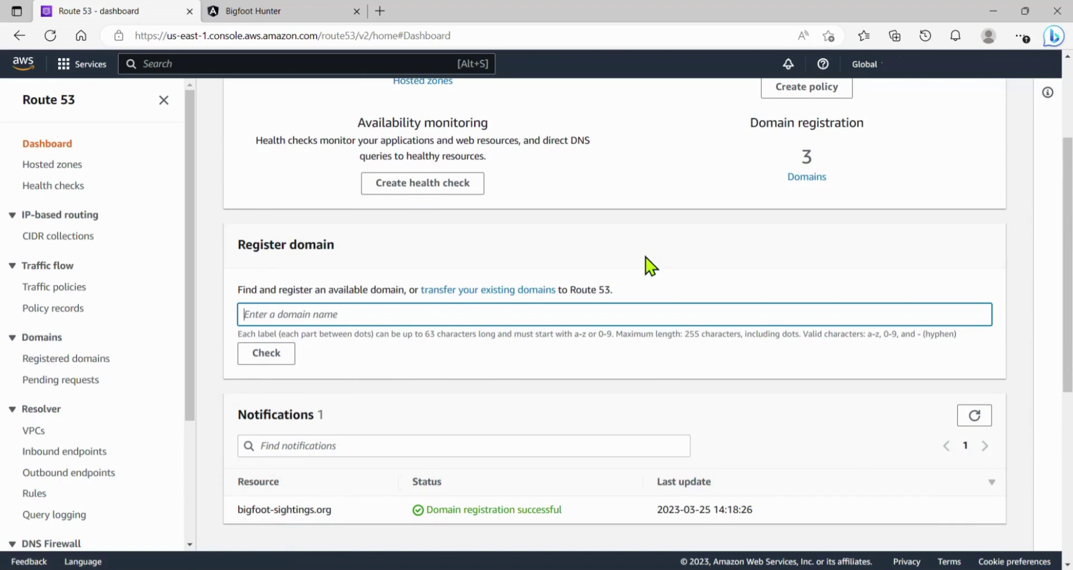
type("bi")
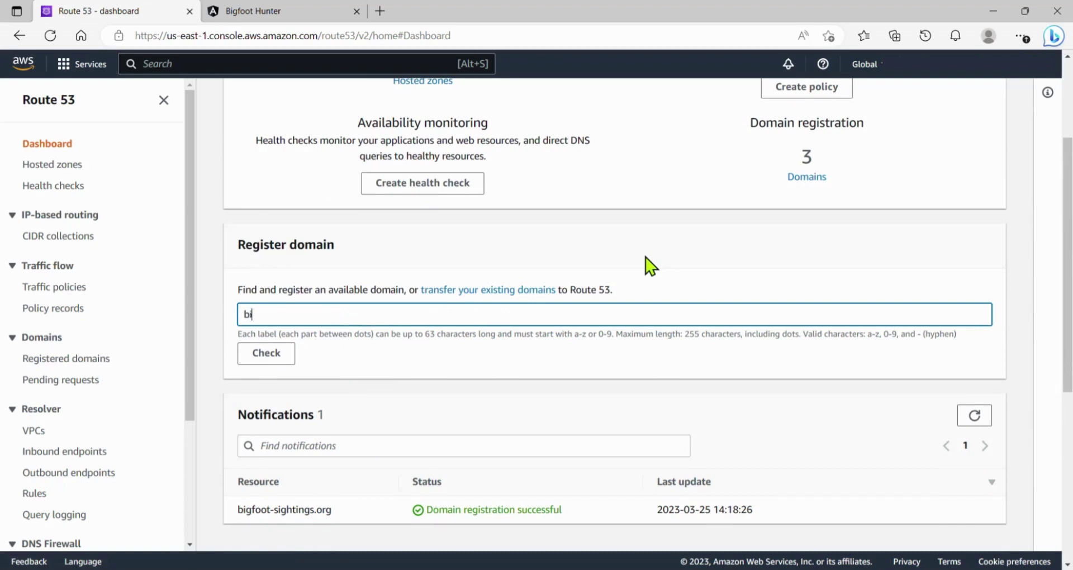
type("gfoot-sightings.")
key("BackSpace")
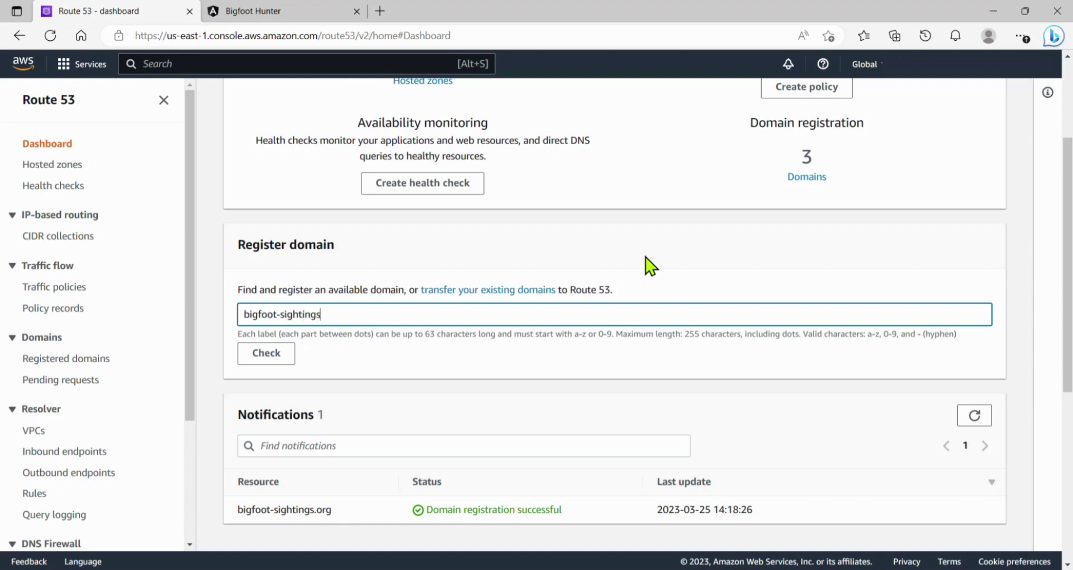
left_click(262, 357)
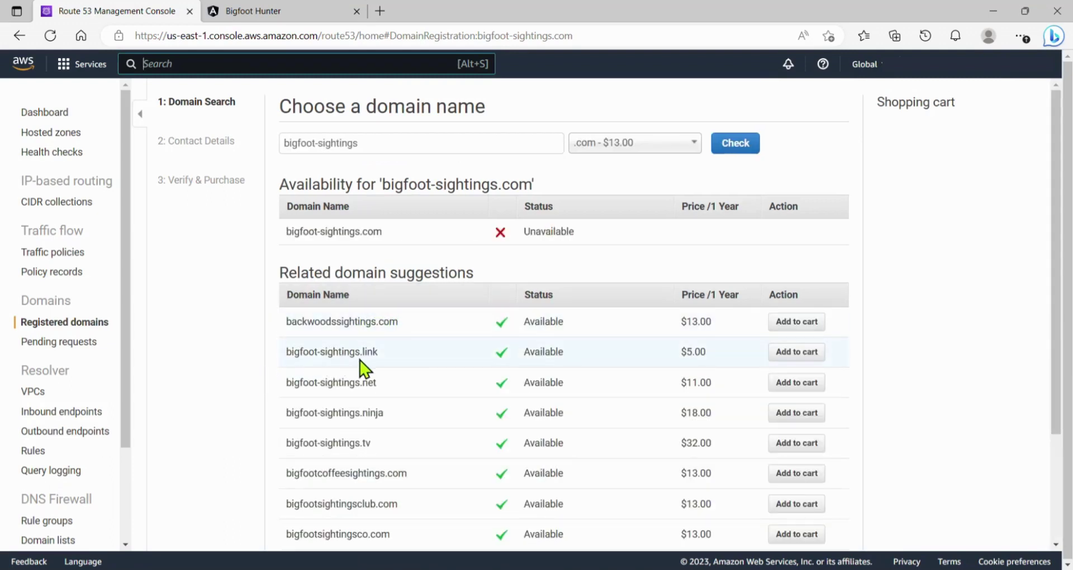
Add the suggested domain bigfoot-sightings.link to the shopping cart and look over the remaining suggestions.
left_click(801, 355)
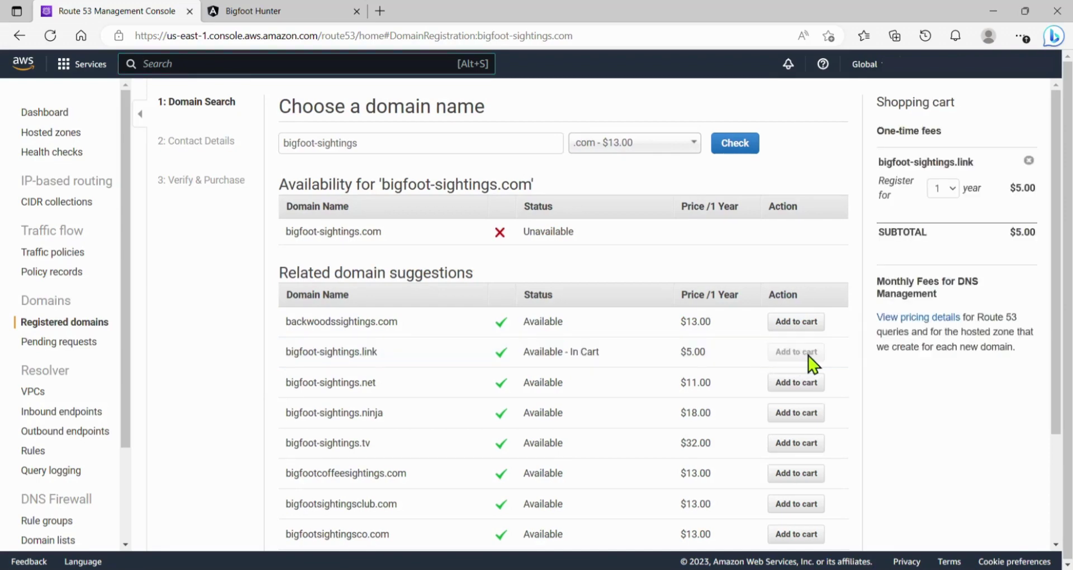
scroll(950, 407, "down", 3)
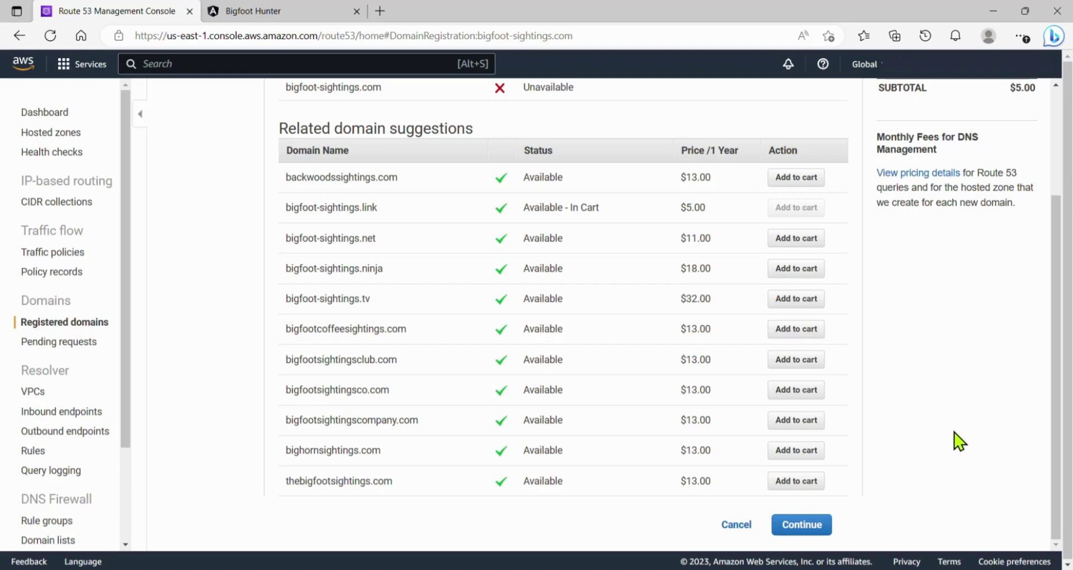
scroll(955, 440, "up", 3)
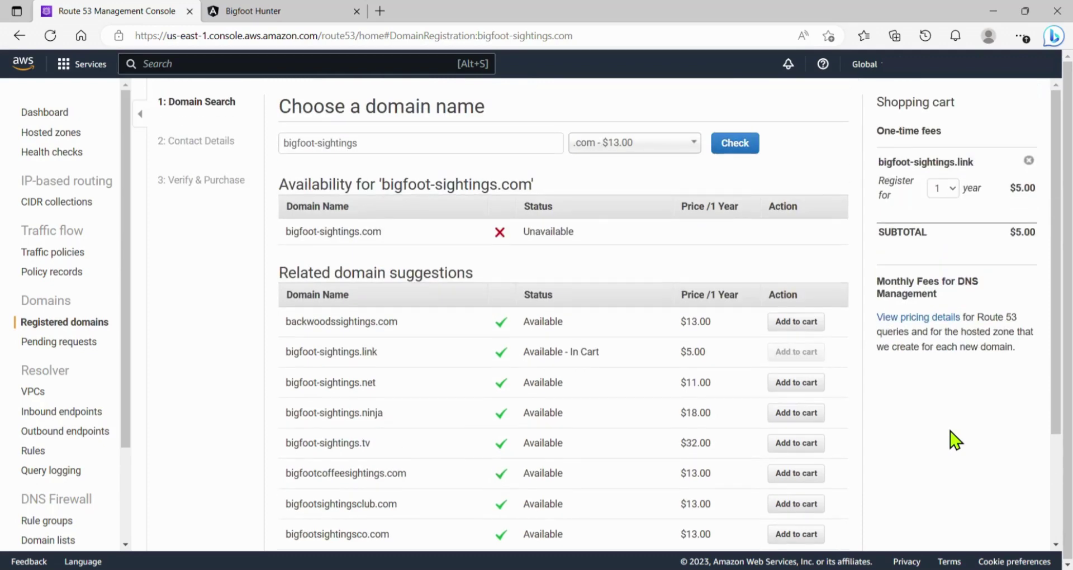
Open the bigfoot-sightings.org hosted zone from the Route 53 hosted zones and close the record details pane.
left_click(45, 112)
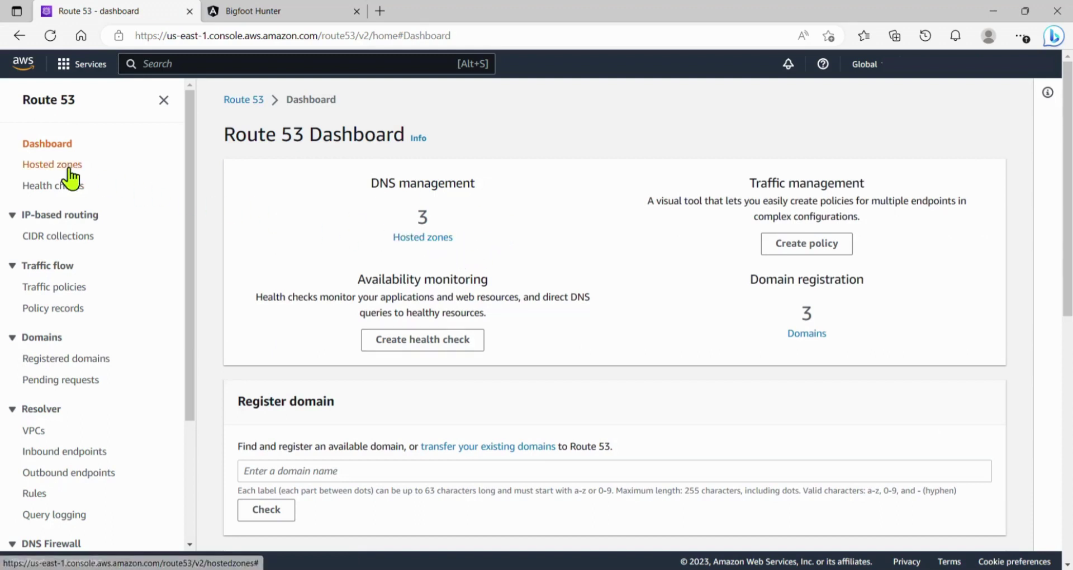
left_click(35, 166)
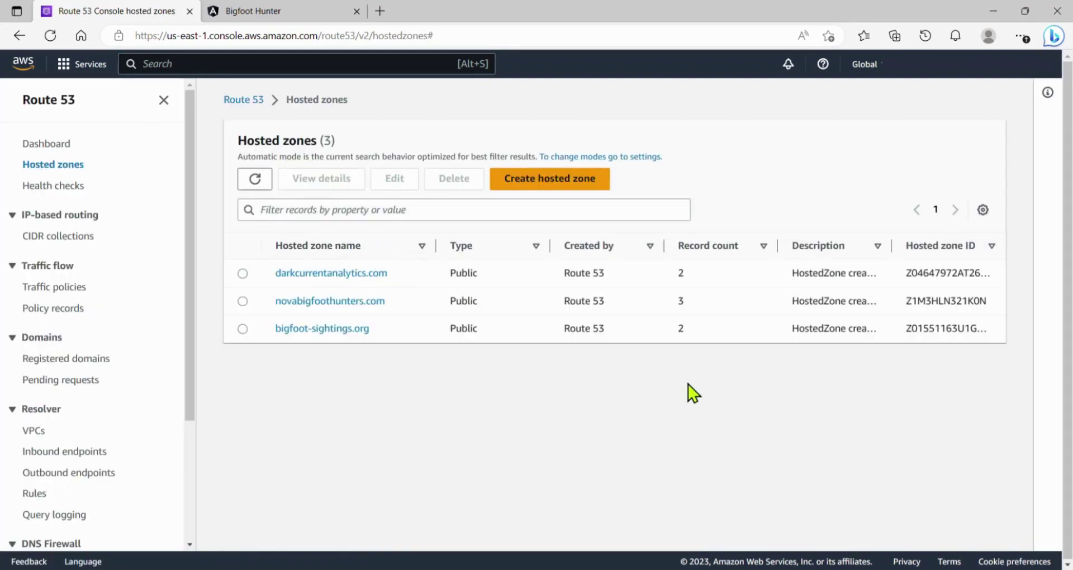
left_click(314, 330)
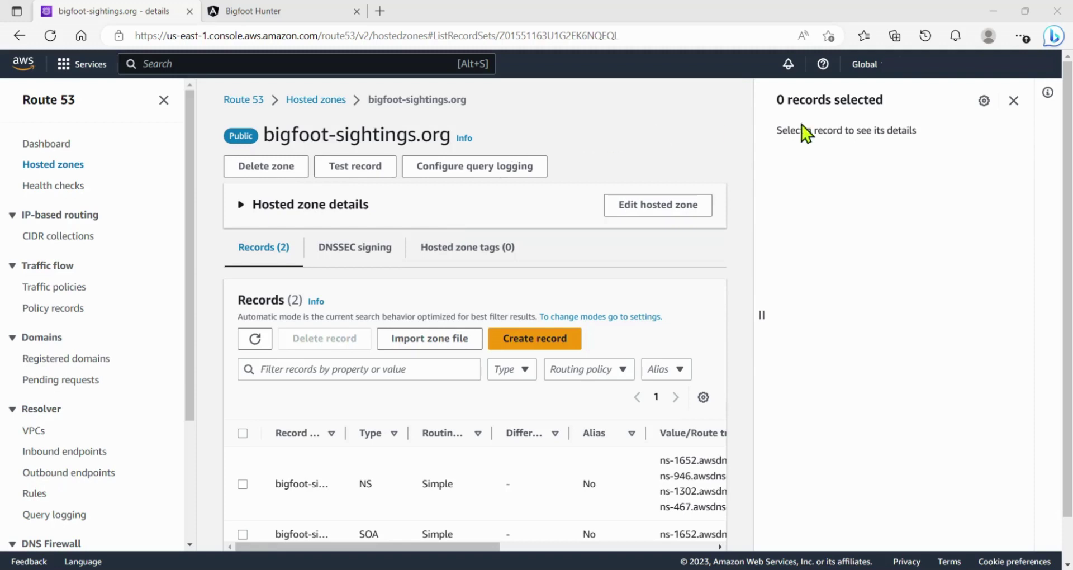
left_click(1014, 101)
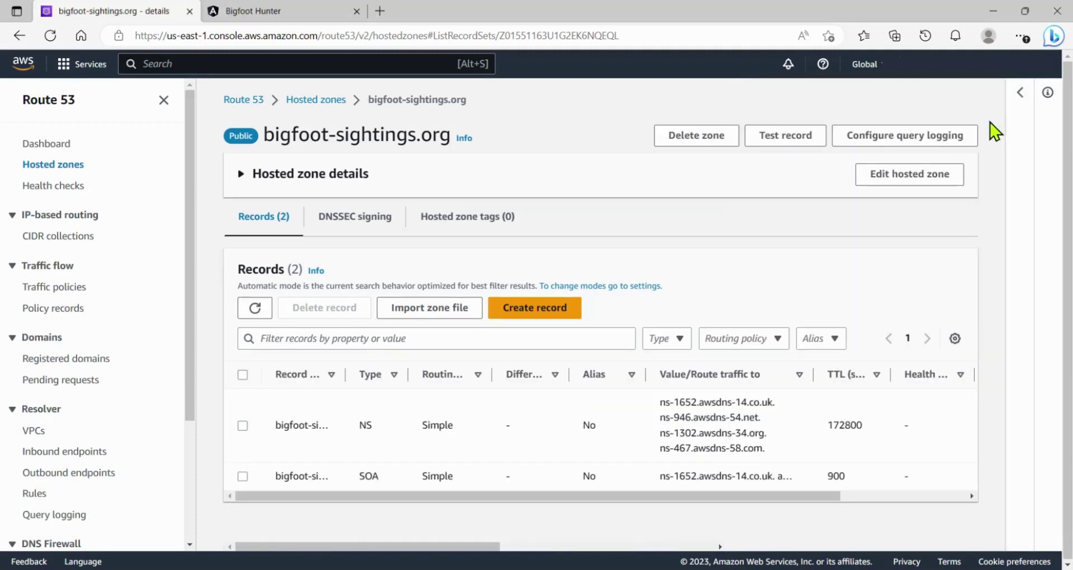
Widen the record name column and examine the names and types of the hosted zone's NS and SOA records.
left_click_drag(345, 384, 400, 386)
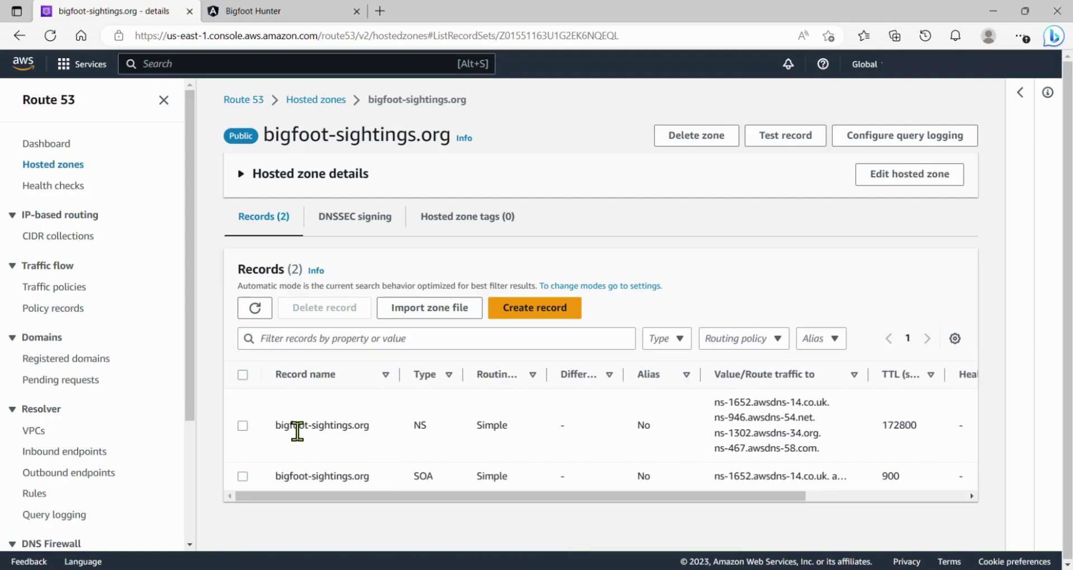
left_click_drag(274, 426, 373, 433)
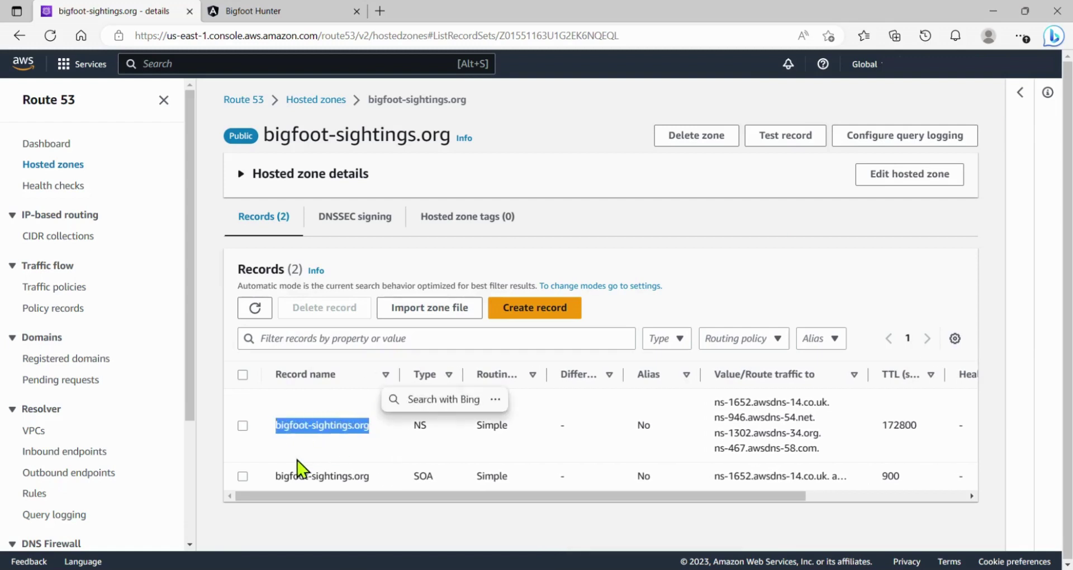
left_click_drag(274, 476, 374, 481)
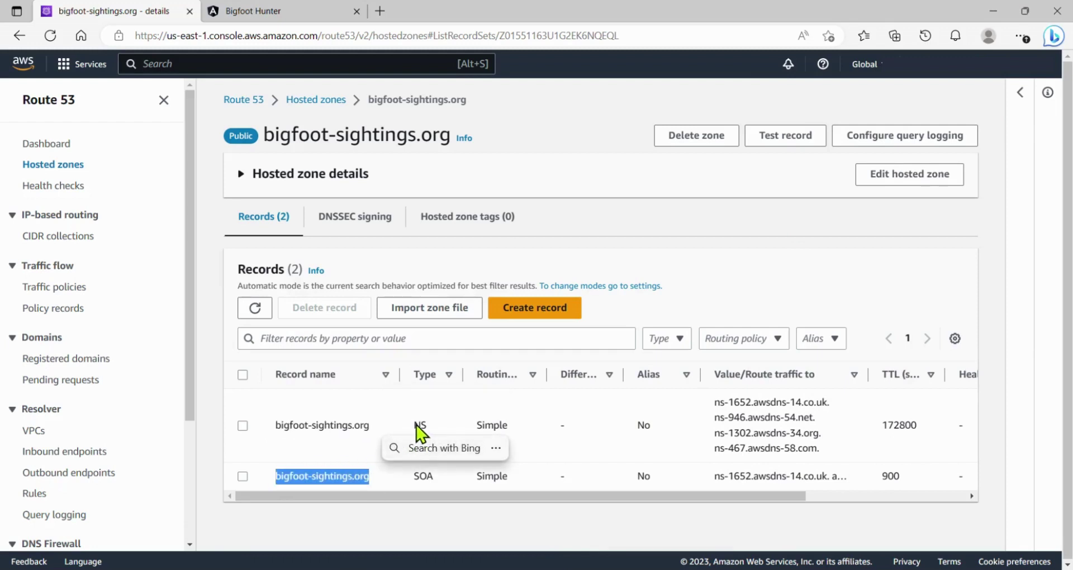
left_click_drag(414, 478, 422, 479)
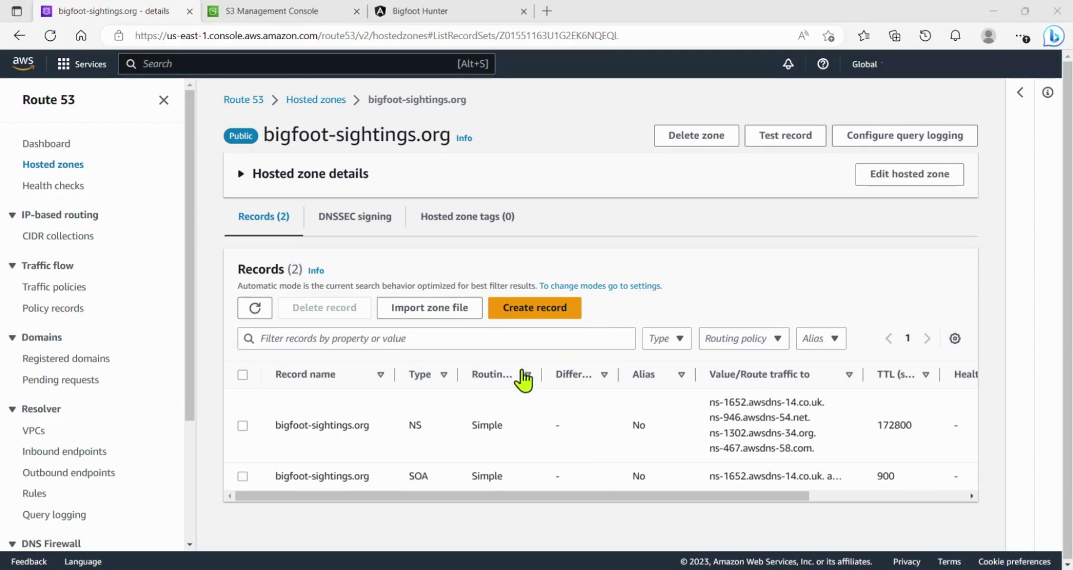
left_click_drag(277, 480, 378, 483)
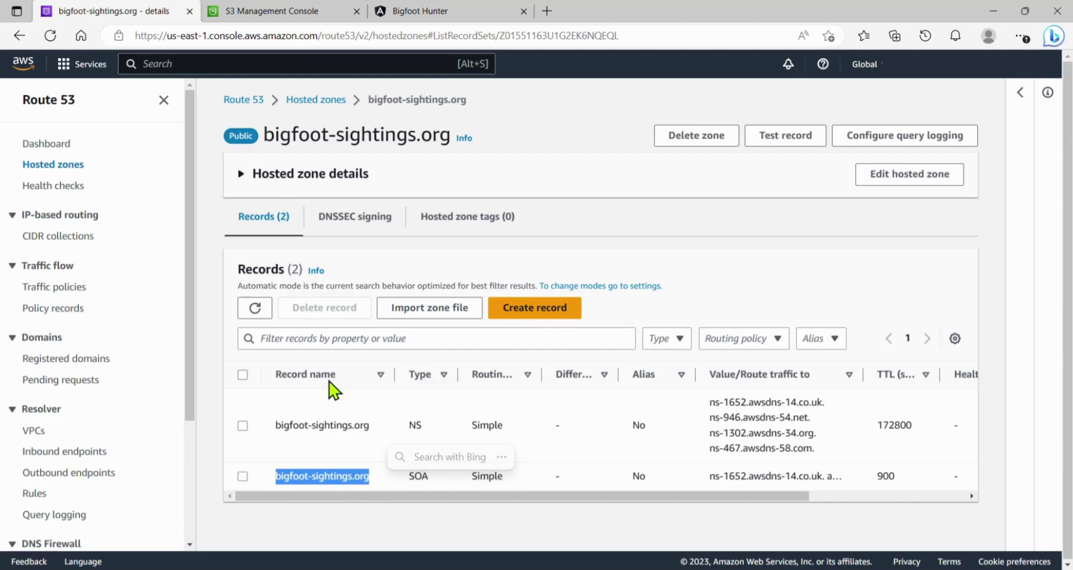
Check the name of the bigfoot-sightings.org bucket in the S3 console, returning to the Route 53 hosted zone.
left_click(278, 13)
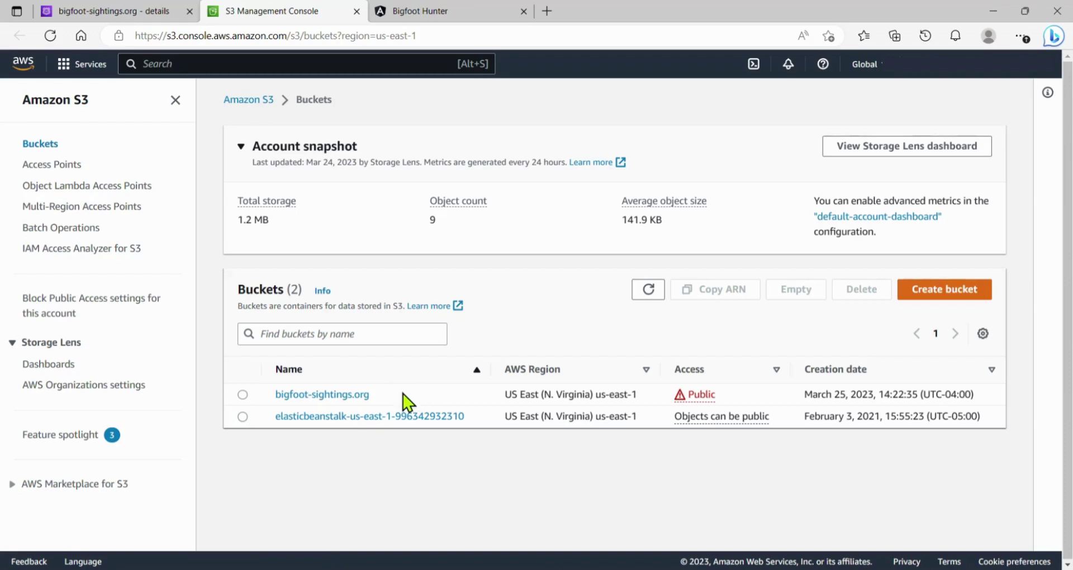
left_click_drag(264, 391, 391, 399)
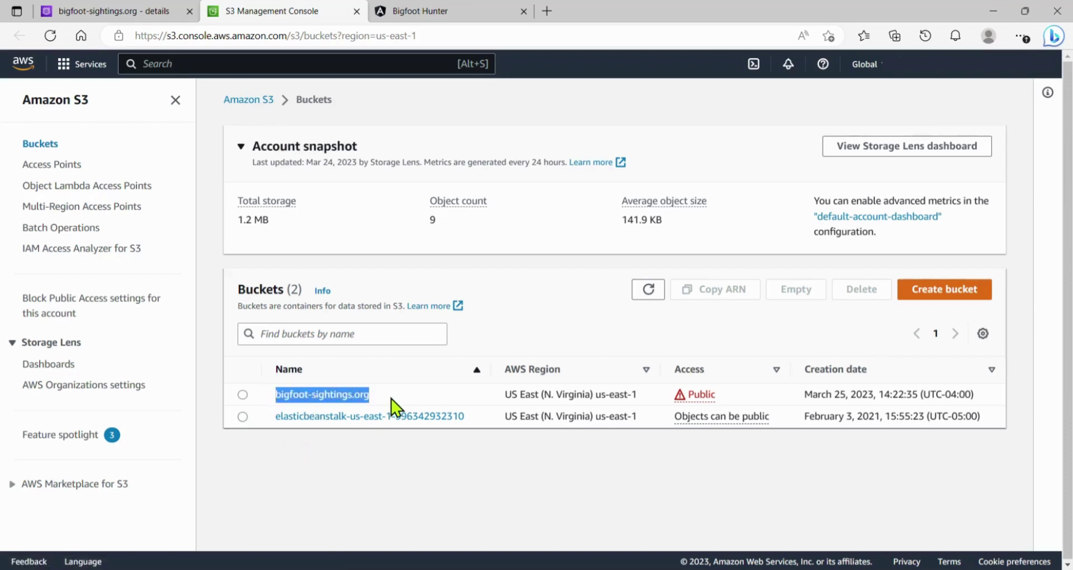
left_click(124, 12)
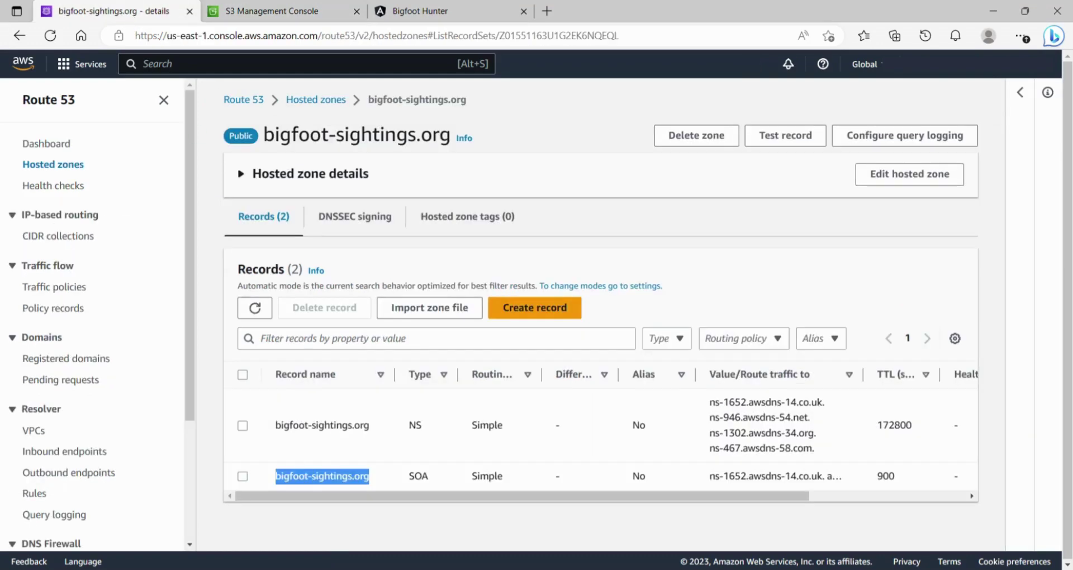
Start a new A record for the root domain bigfoot-sightings.org, leaving the subdomain blank and enabling Alias.
left_click(536, 308)
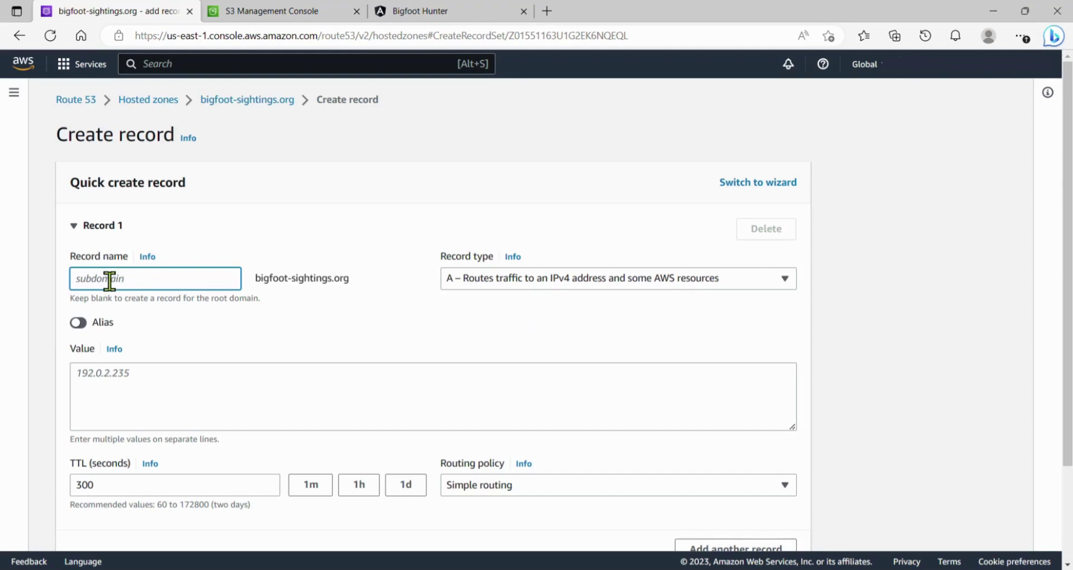
left_click_drag(255, 277, 358, 280)
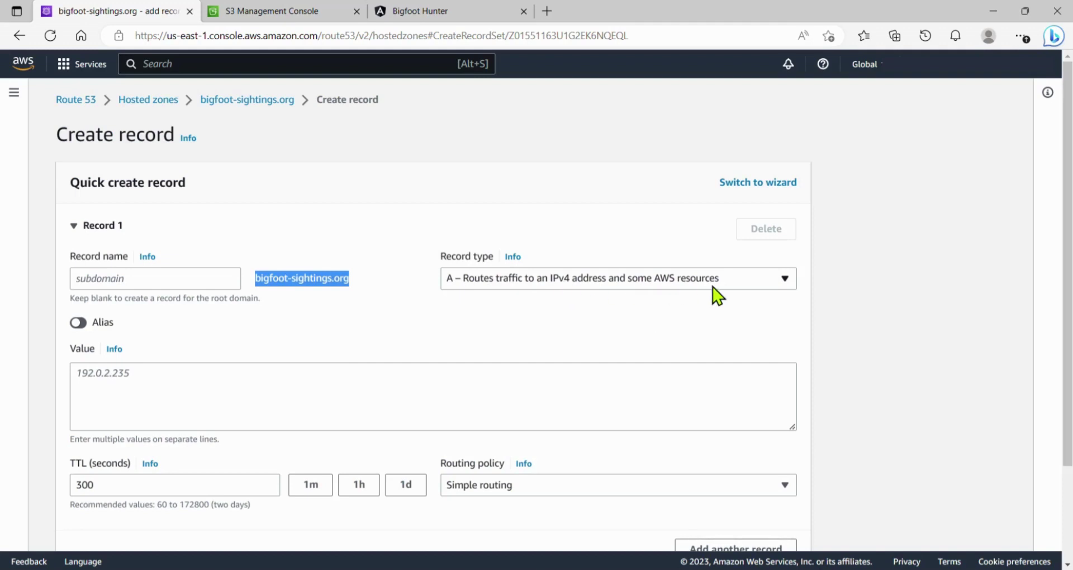
scroll(376, 277, "down", 2)
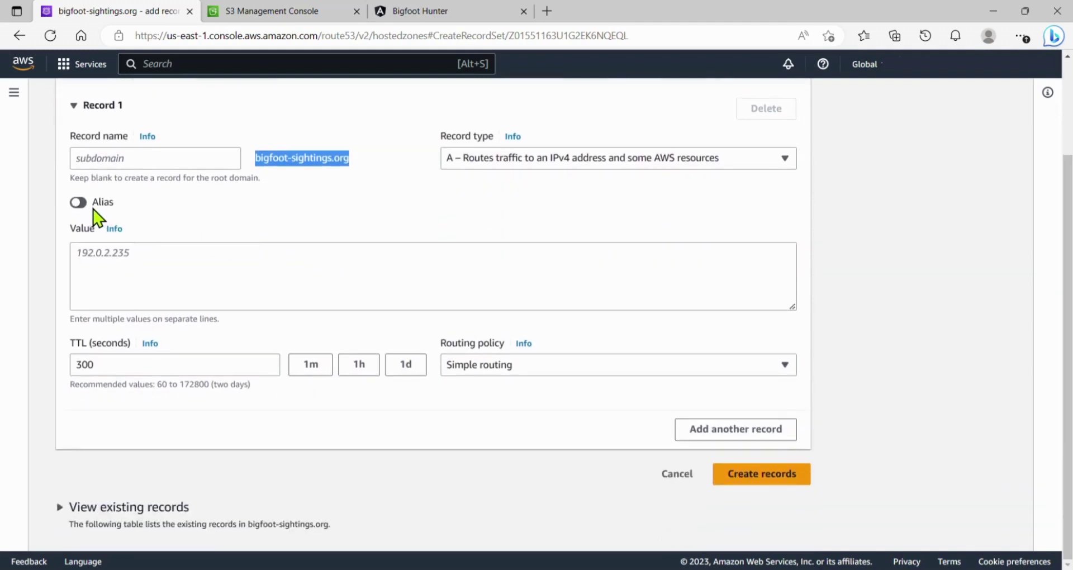
left_click(85, 204)
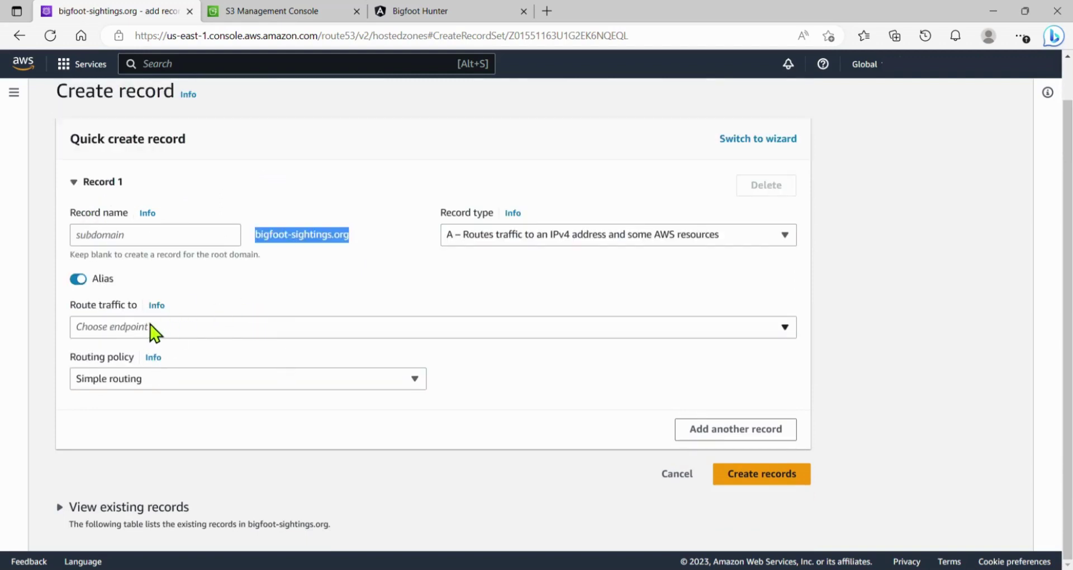
Find the endpoint types matching "alias to s3" and route the record's traffic to Alias to S3 website endpoint.
left_click(222, 336)
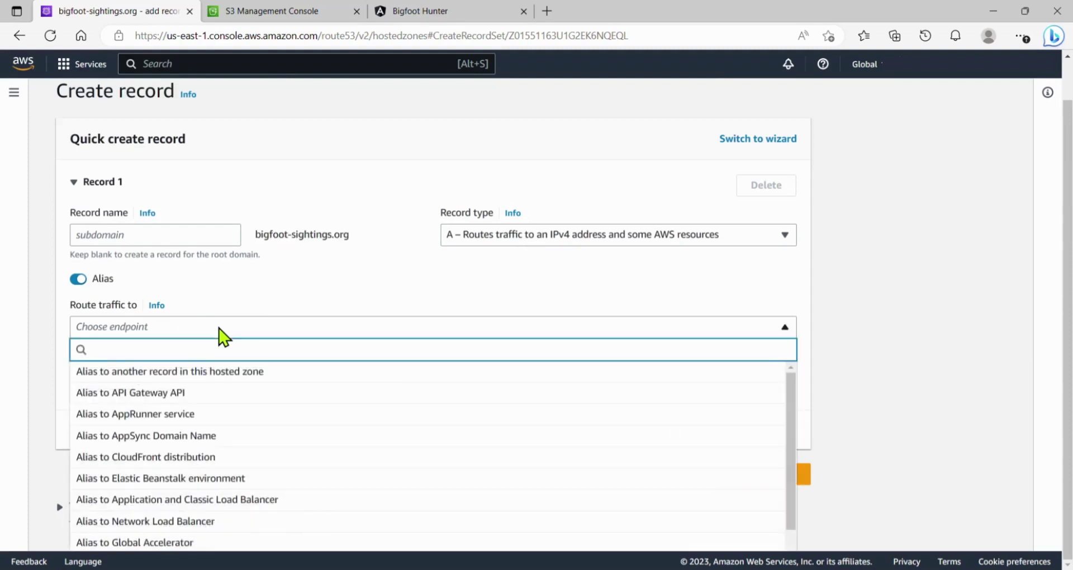
type("al")
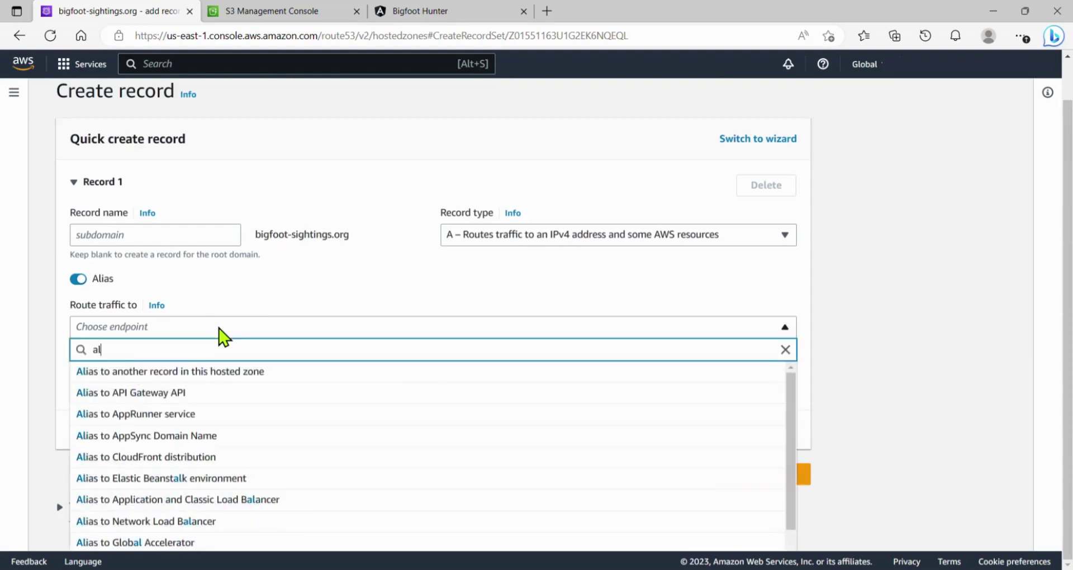
type("ias to s3")
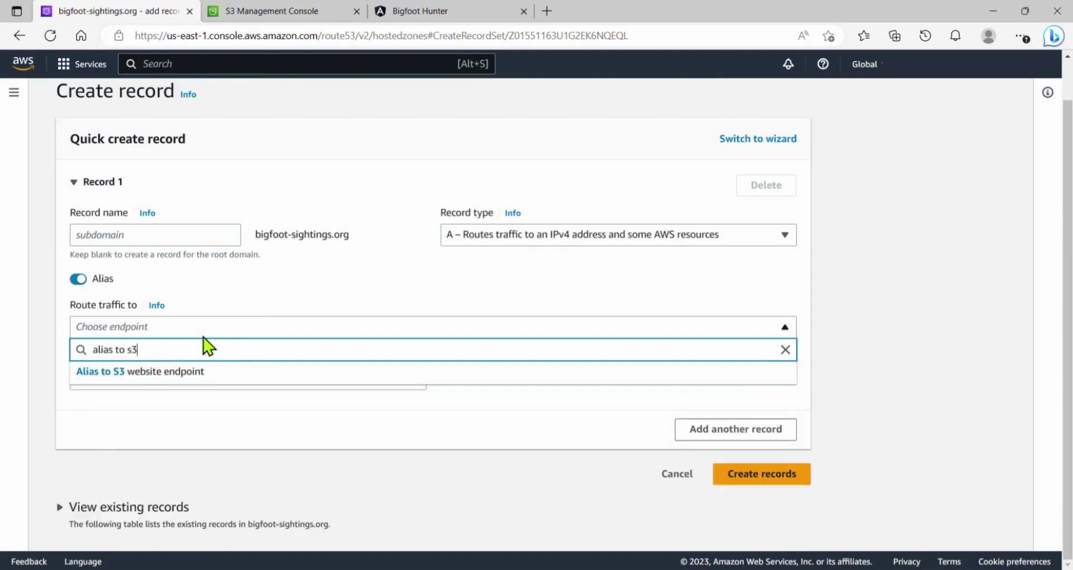
left_click(160, 373)
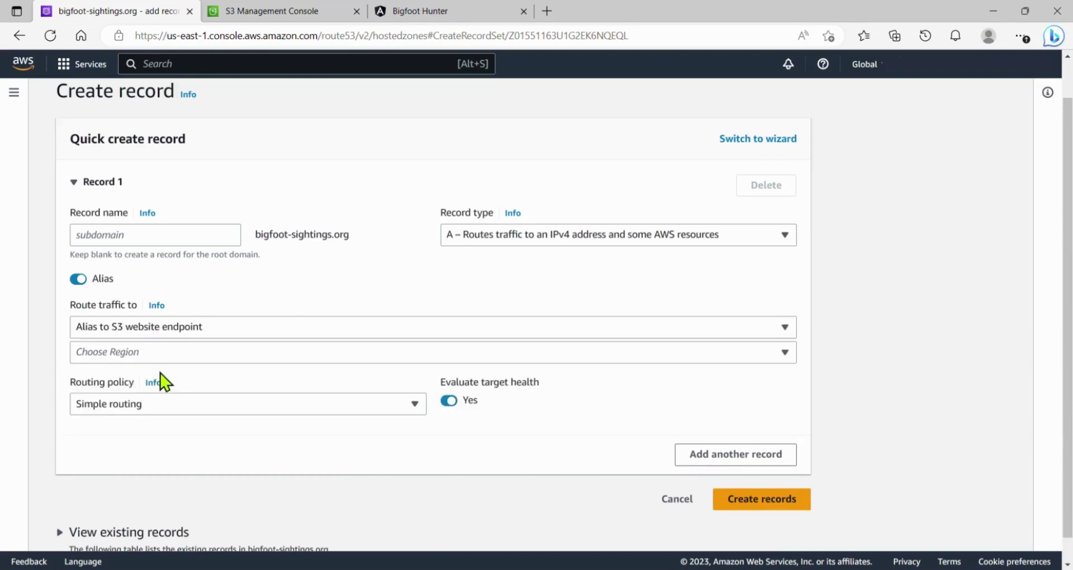
Set the alias record's region to US East (N. Virginia) [us-east-1] and list the S3 endpoints available there.
left_click(215, 354)
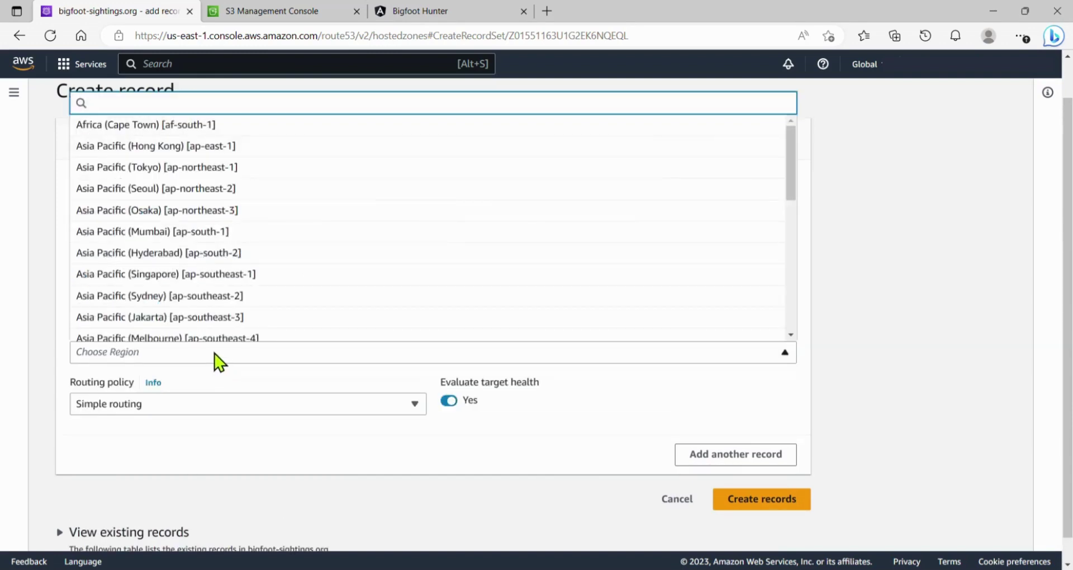
type("us-e")
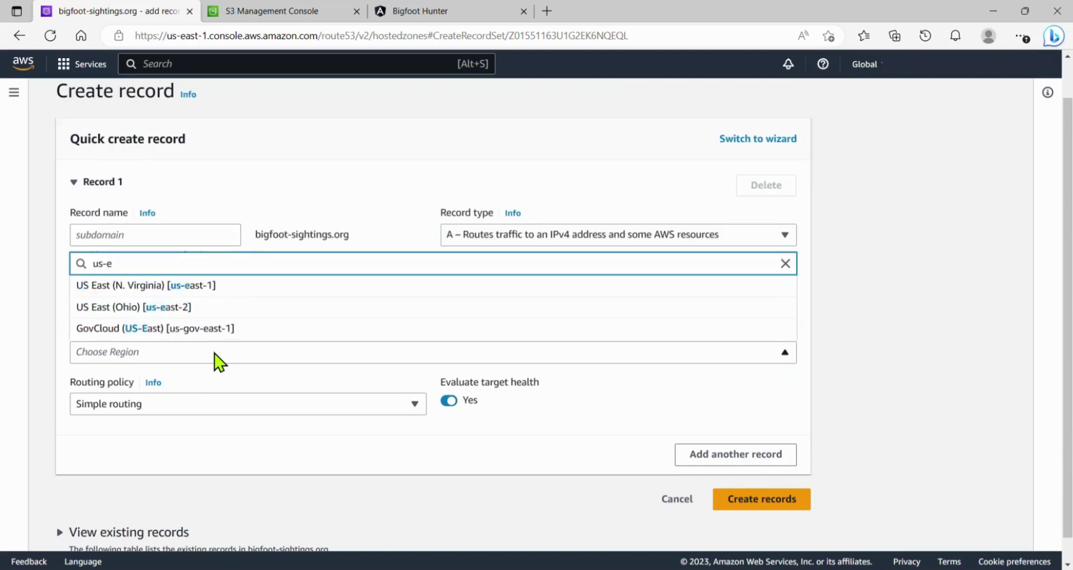
left_click(147, 288)
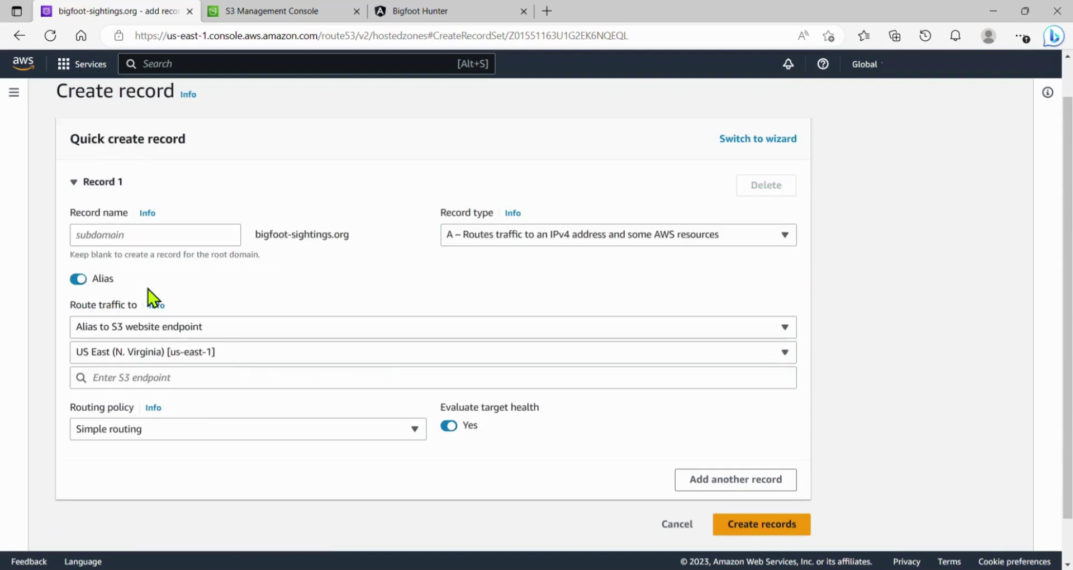
left_click(193, 379)
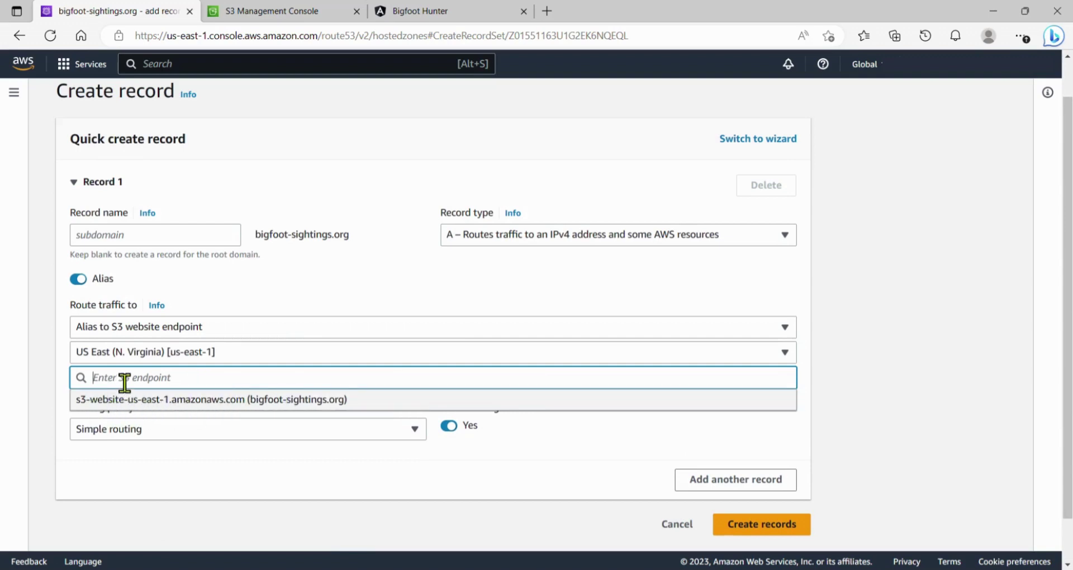
In the S3 console, copy the bucket website endpoint from the bigfoot-sightings.org bucket's static website hosting properties.
left_click(273, 18)
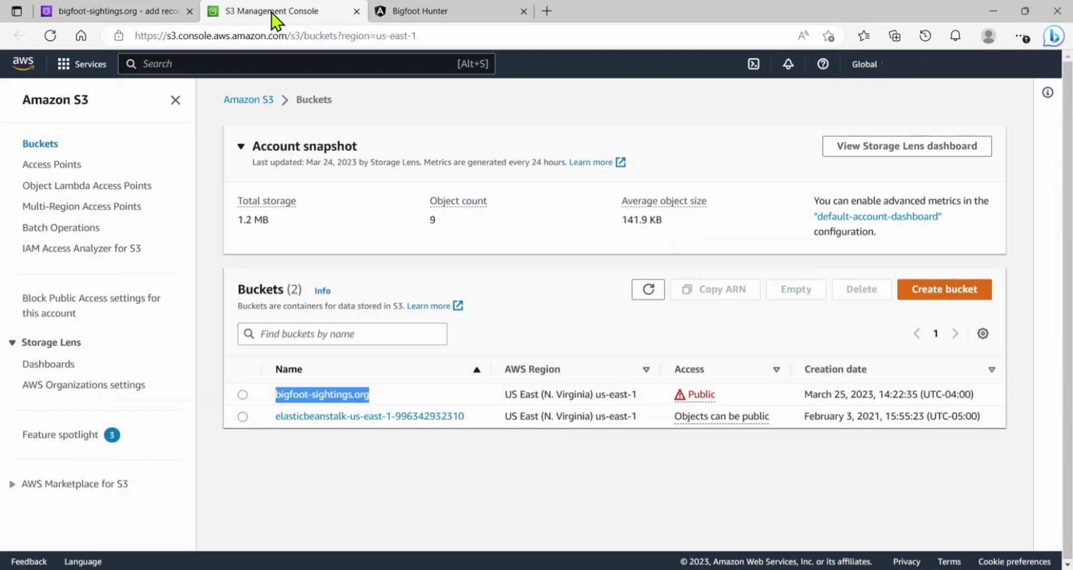
left_click(333, 395)
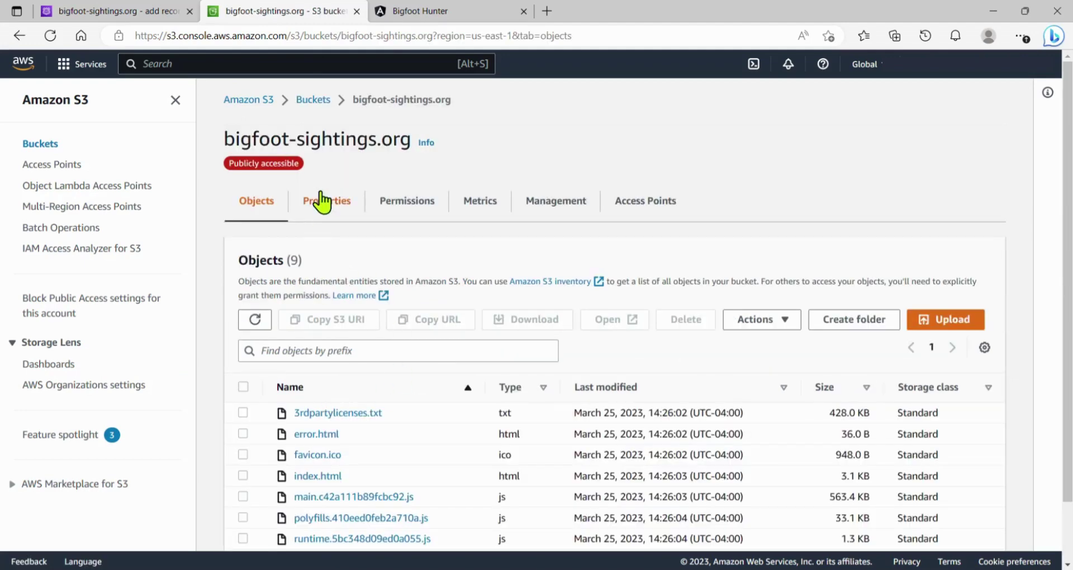
left_click(322, 208)
scroll(369, 224, "down", 3)
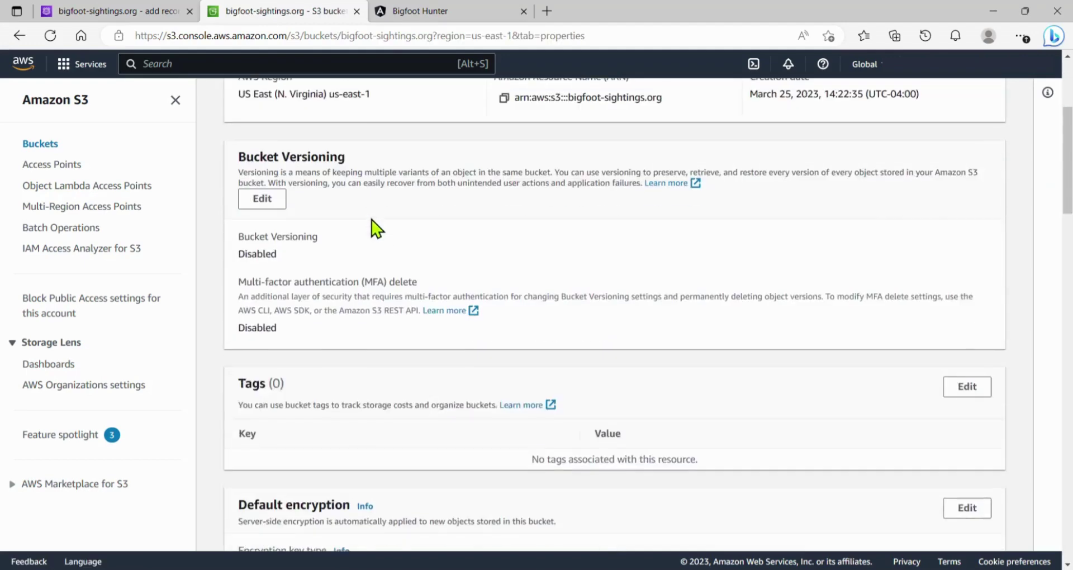
scroll(377, 228, "down", 15)
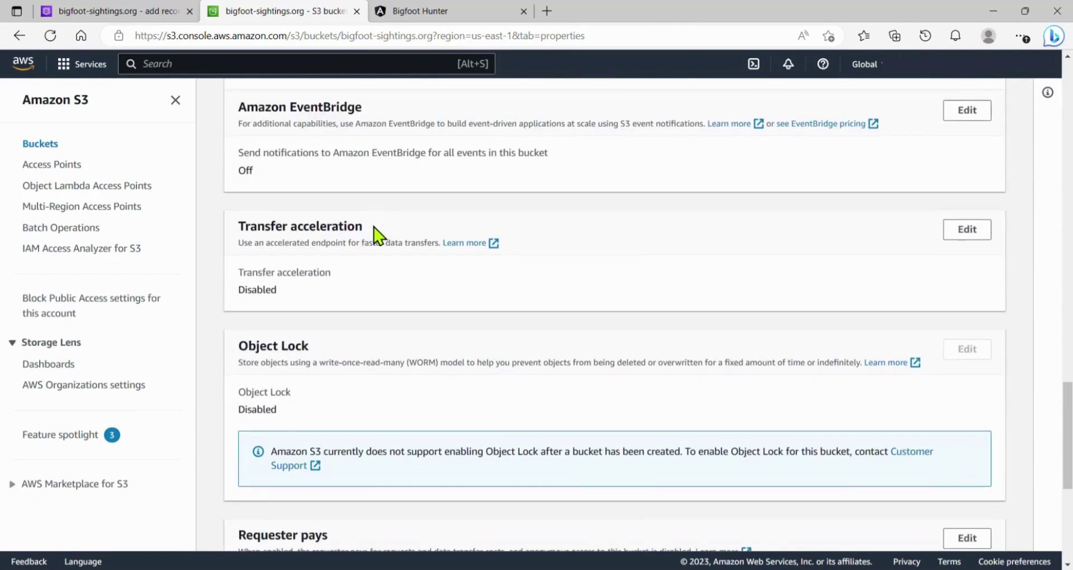
scroll(377, 232, "down", 5)
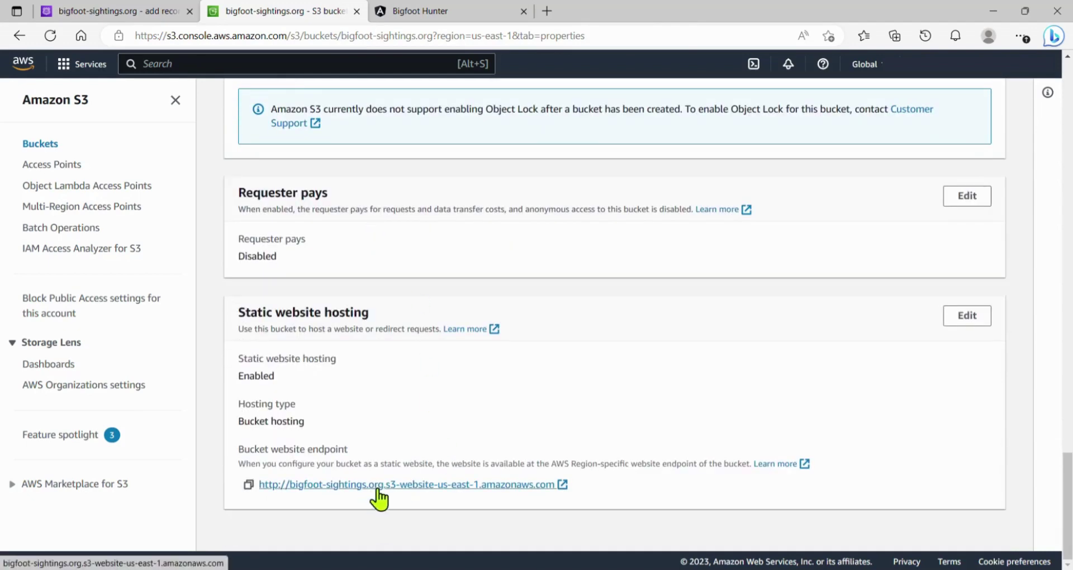
left_click(248, 485)
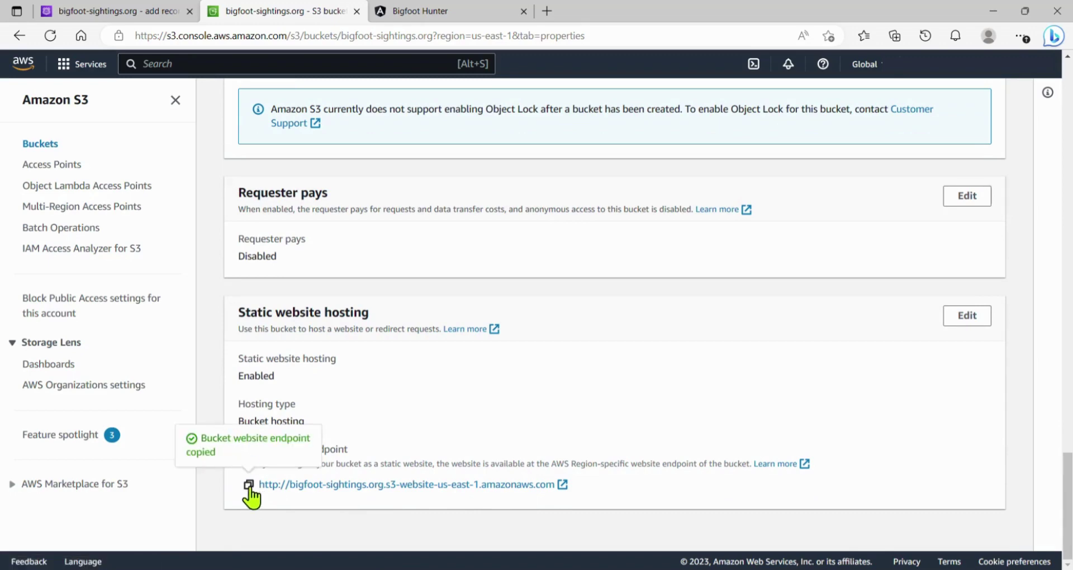
Back in the Route 53 record, paste the copied URL as the S3 endpoint and try to create the record.
left_click(135, 22)
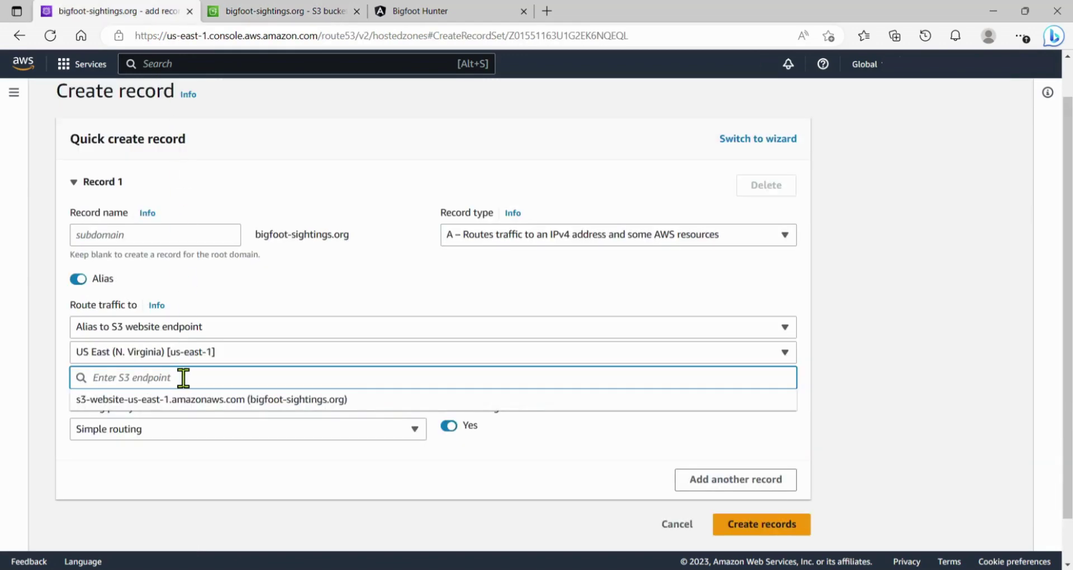
key("ctrl+v")
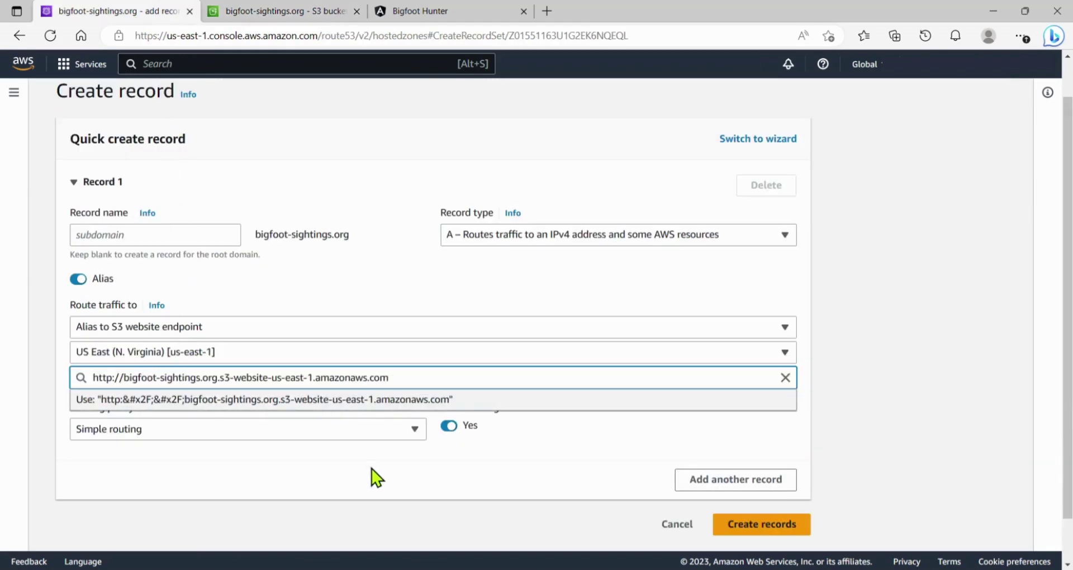
left_click(752, 525)
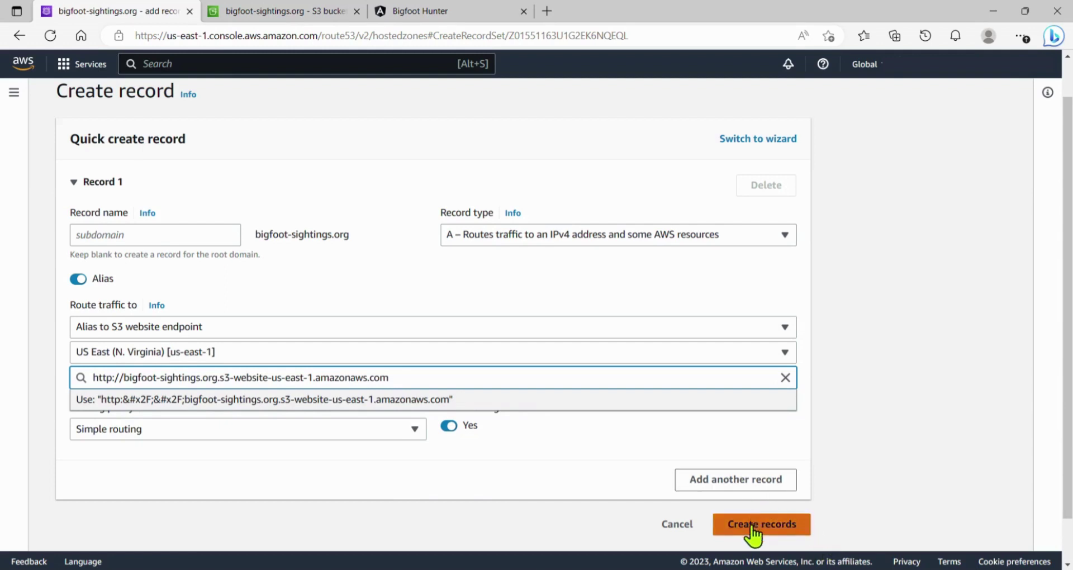
left_click(576, 460)
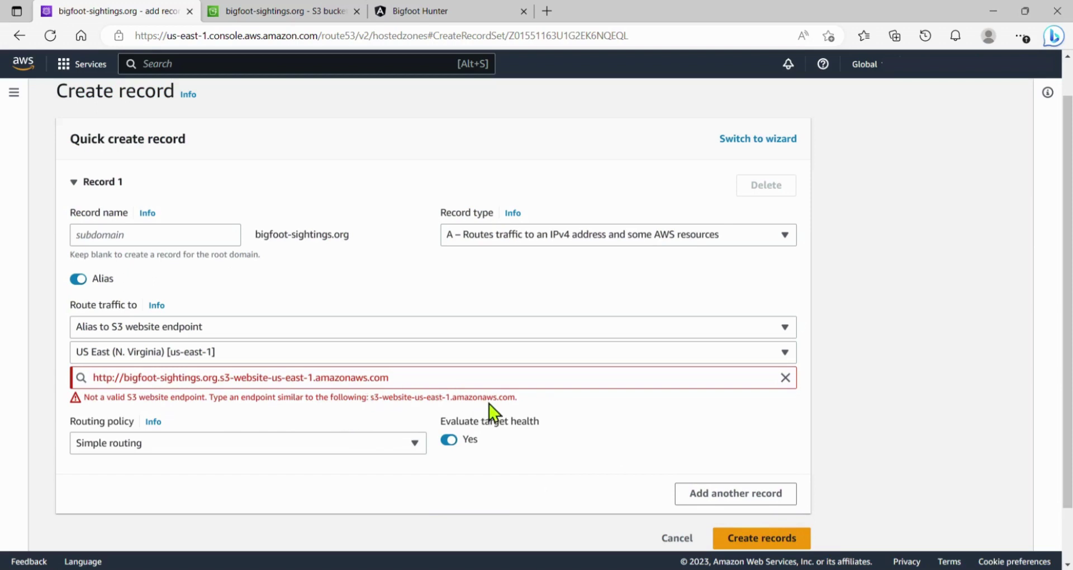
left_click(172, 376)
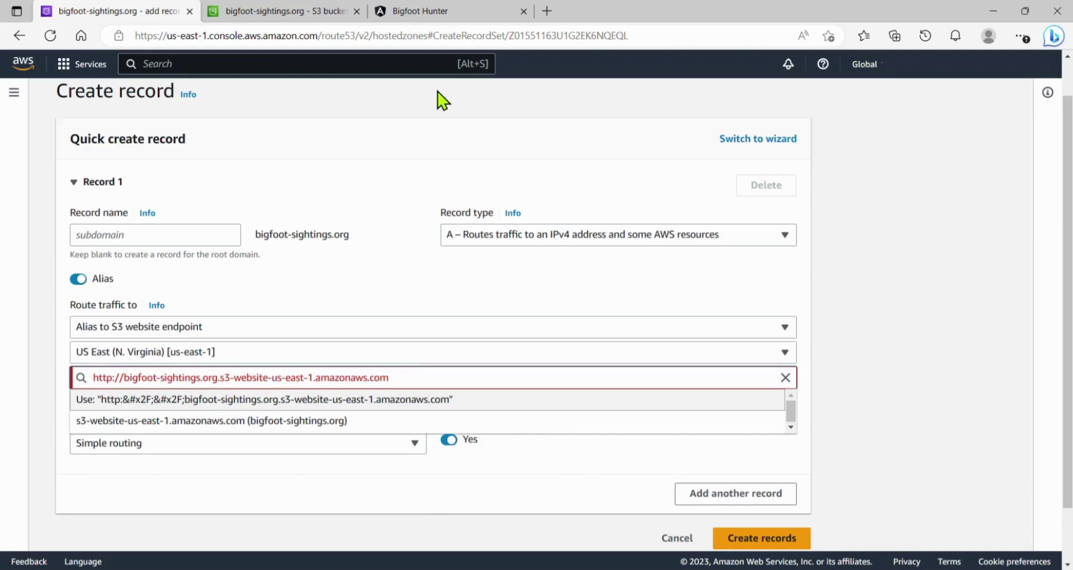
key("Delete")
key("Delete")
key("Delete")
key("Delete")
key("Delete")
key("Delete")
key("Delete")
key("Delete")
key("Delete")
key("Delete")
key("Delete")
key("Delete")
key("Delete")
key("Delete")
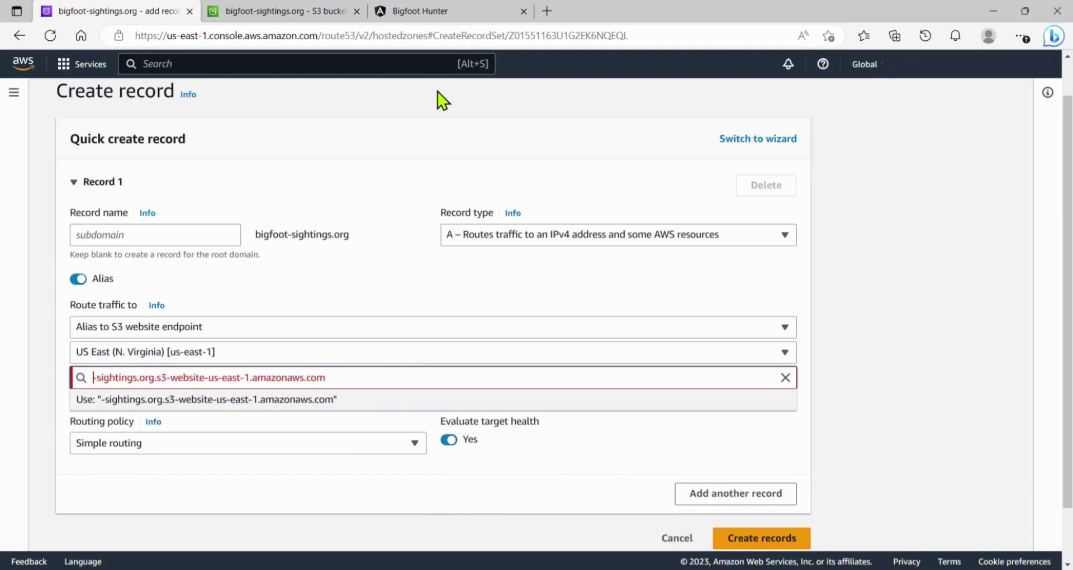
key("Delete")
key("Delete")
key("Delete")
key("Delete")
key("Delete")
key("Delete")
key("Delete")
key("Delete")
key("Delete")
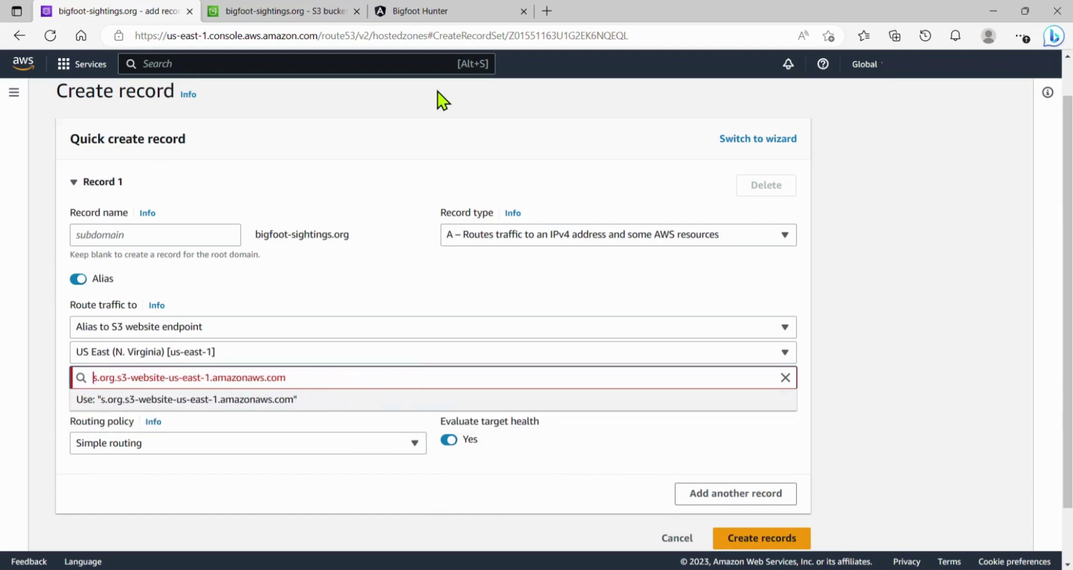
key("Delete")
key("Delete")
key("Delete")
key("Delete")
key("Delete")
key("Delete")
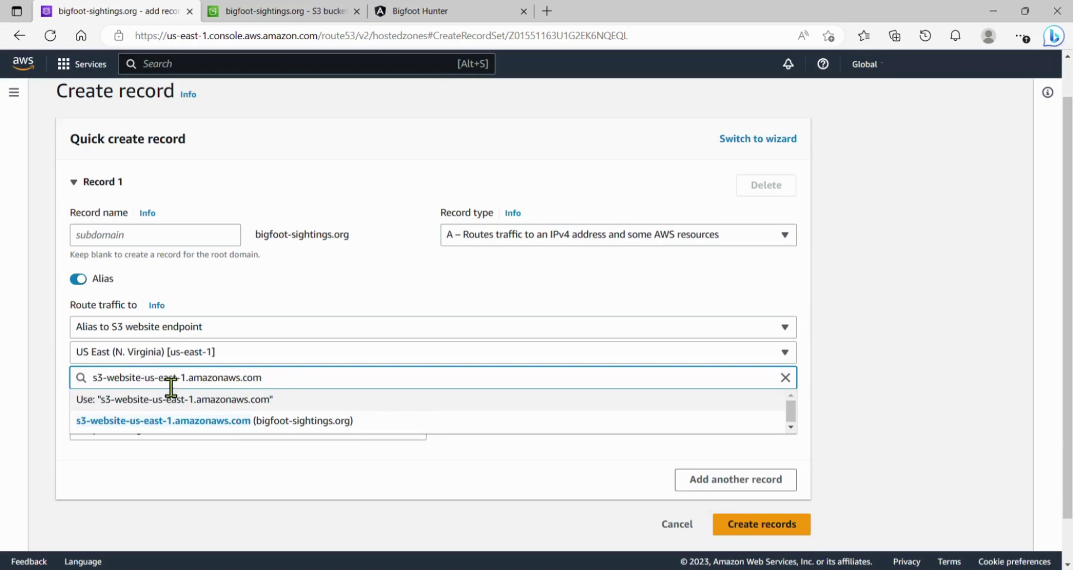
left_click(251, 501)
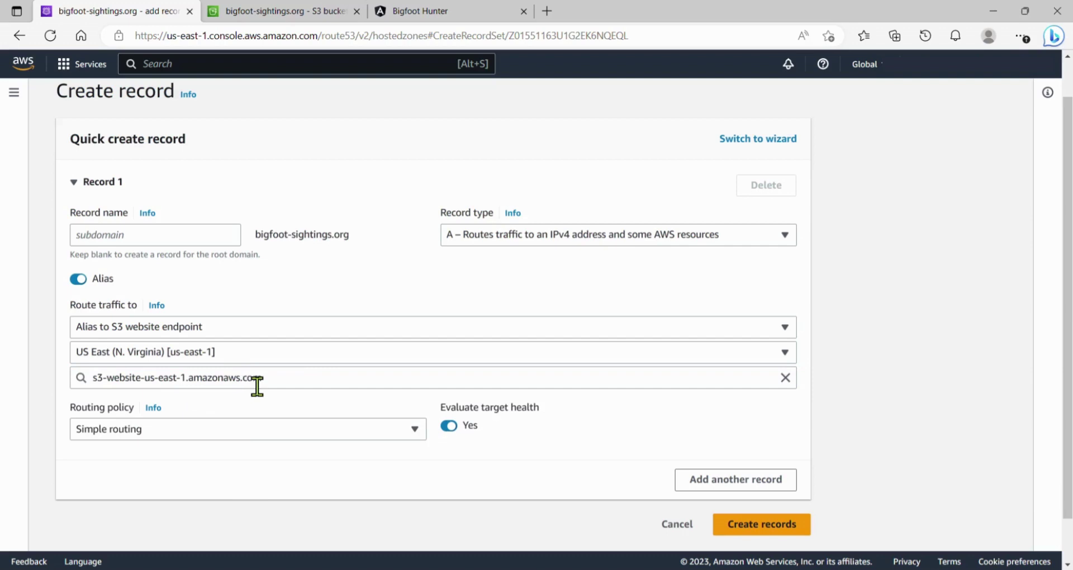
Create the alias A record for bigfoot-sightings.org and view the propagation status of the change.
left_click(763, 530)
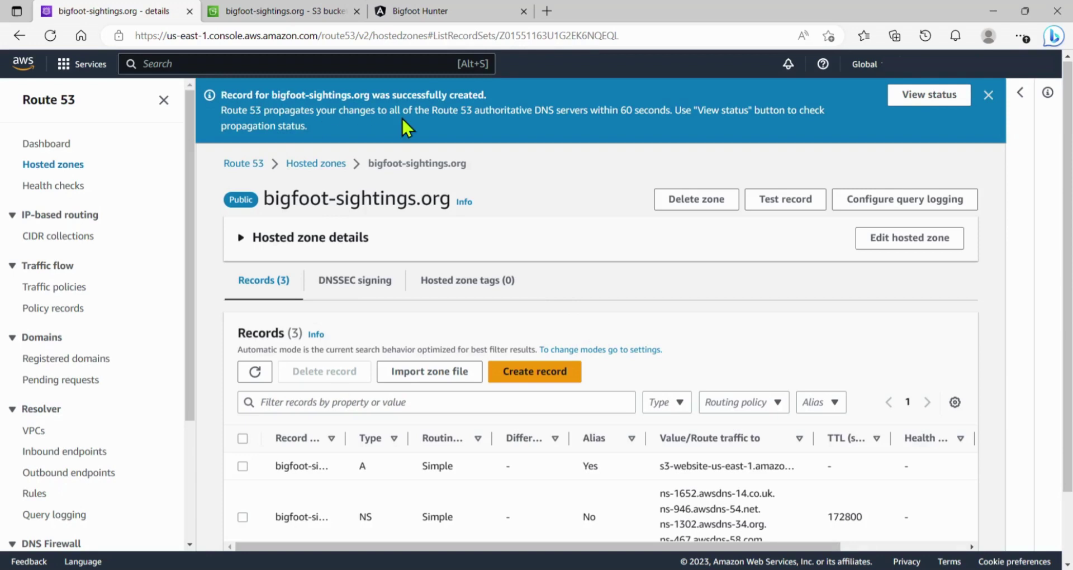
left_click(914, 96)
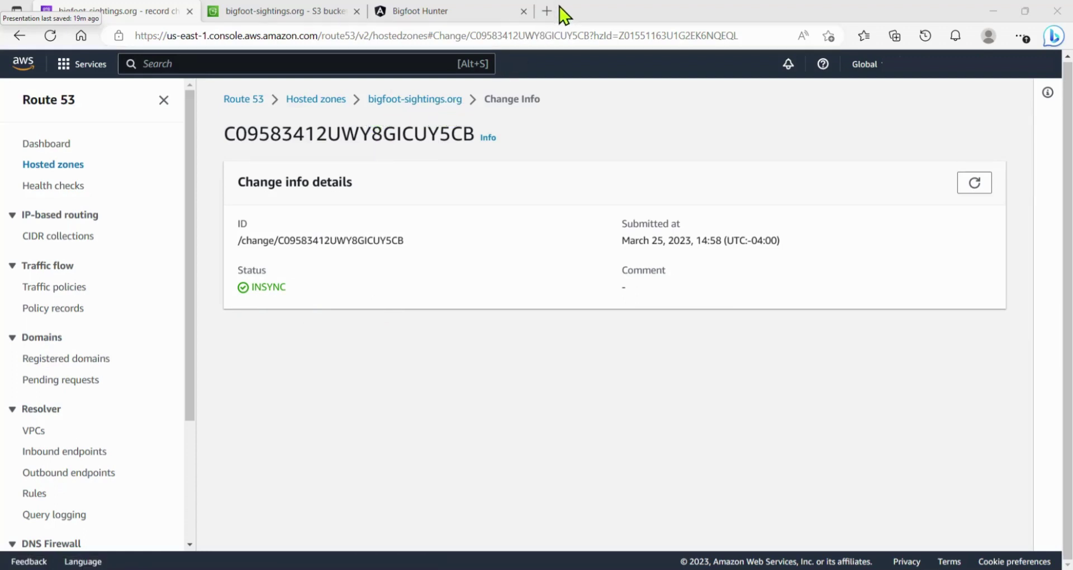
Load bigfoot-sightings.org in the browser tab showing the Bigfoot Hunter site to test the domain.
left_click(458, 20)
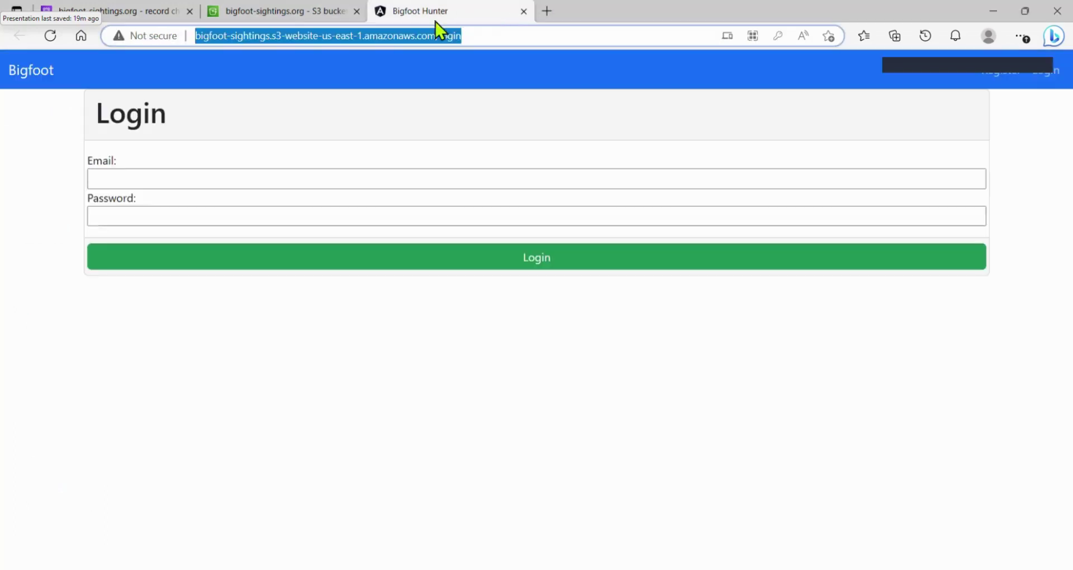
left_click_drag(475, 35, 156, 22)
type("bigfoot")
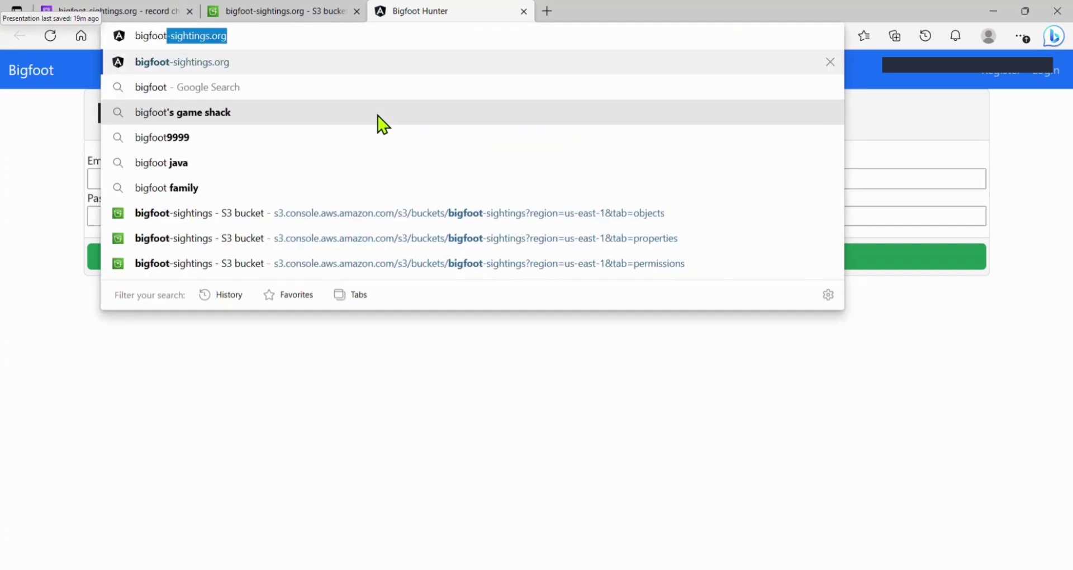
type("-sig")
key("Right")
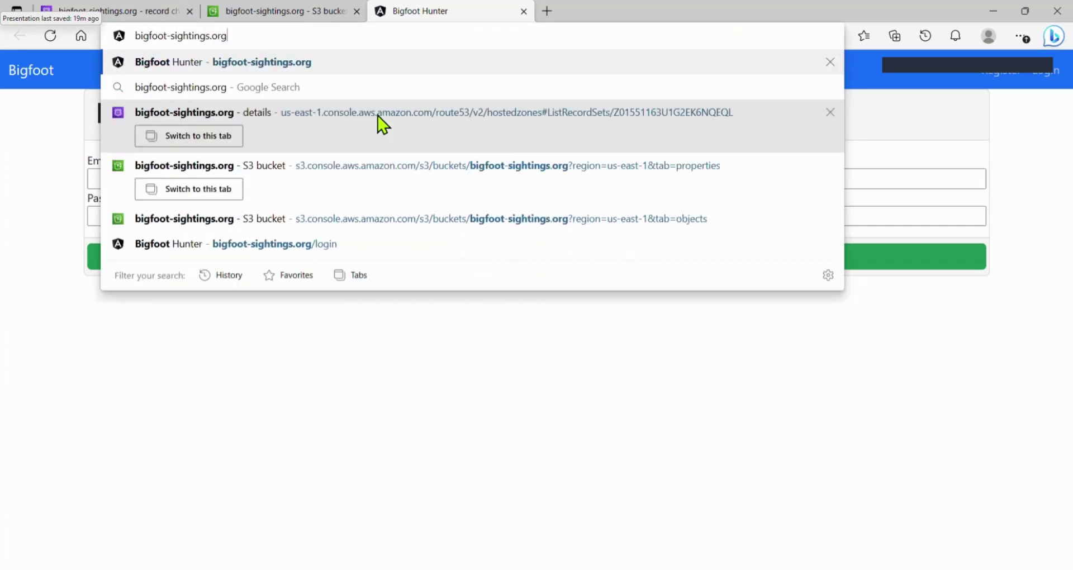
key("Return")
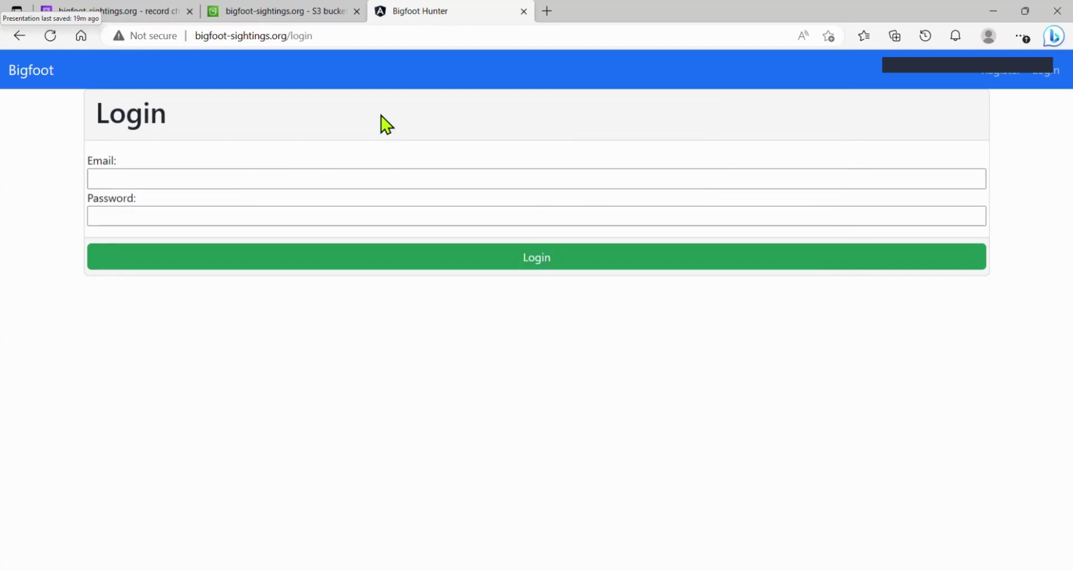